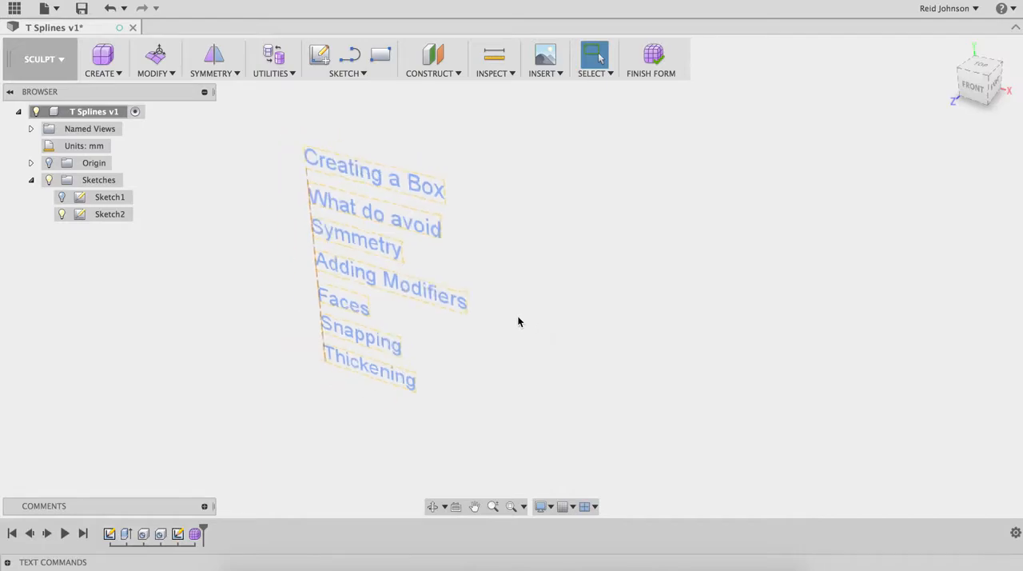
Step: Start a T-spline box with a centre rectangle about 85 × 48 mm at the origin on the horizontal plane
{"action": "left_click", "coordinate": [99, 74]}
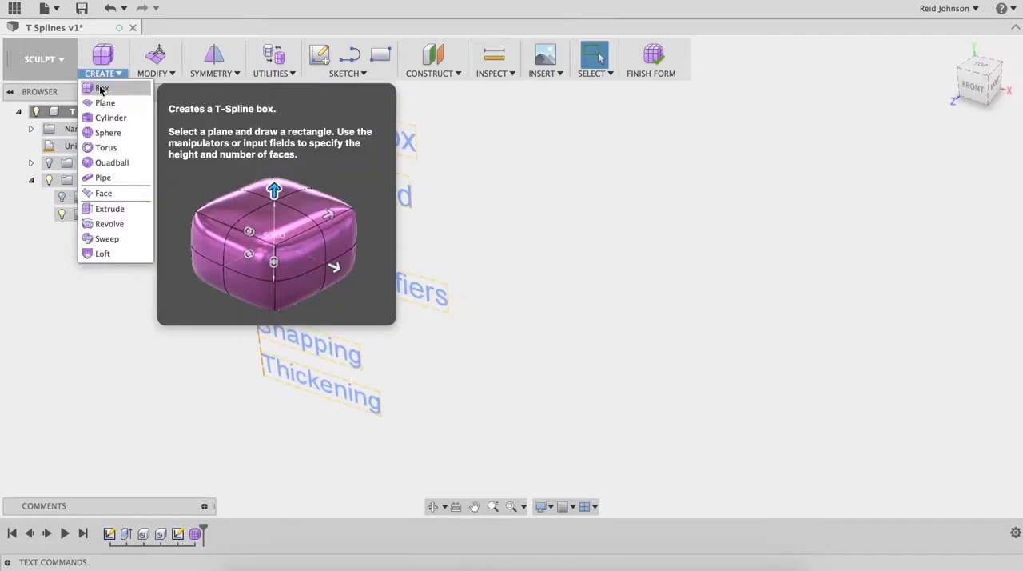
{"action": "left_click", "coordinate": [101, 88]}
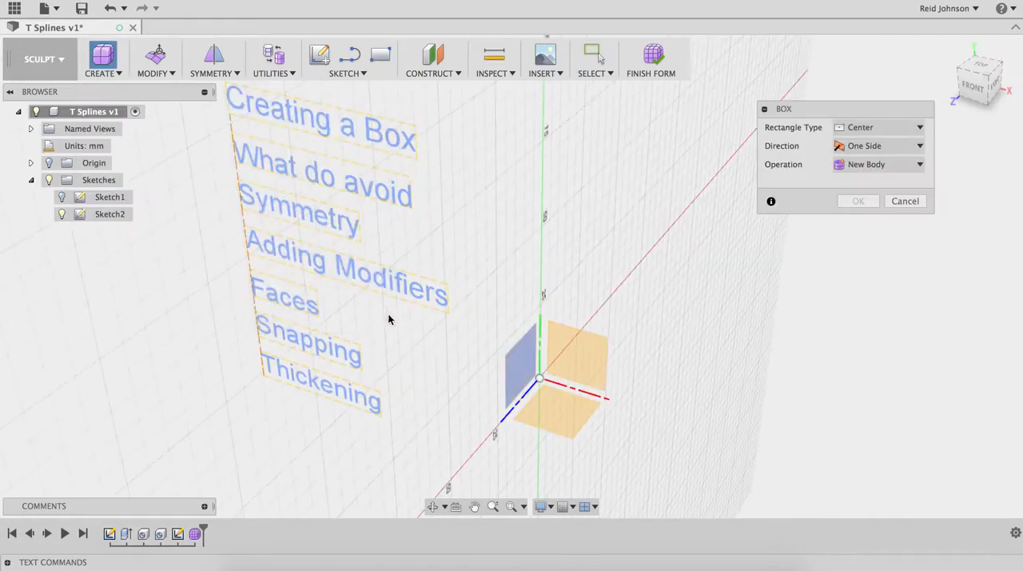
{"action": "left_click", "coordinate": [542, 397]}
{"action": "left_click", "coordinate": [545, 395]}
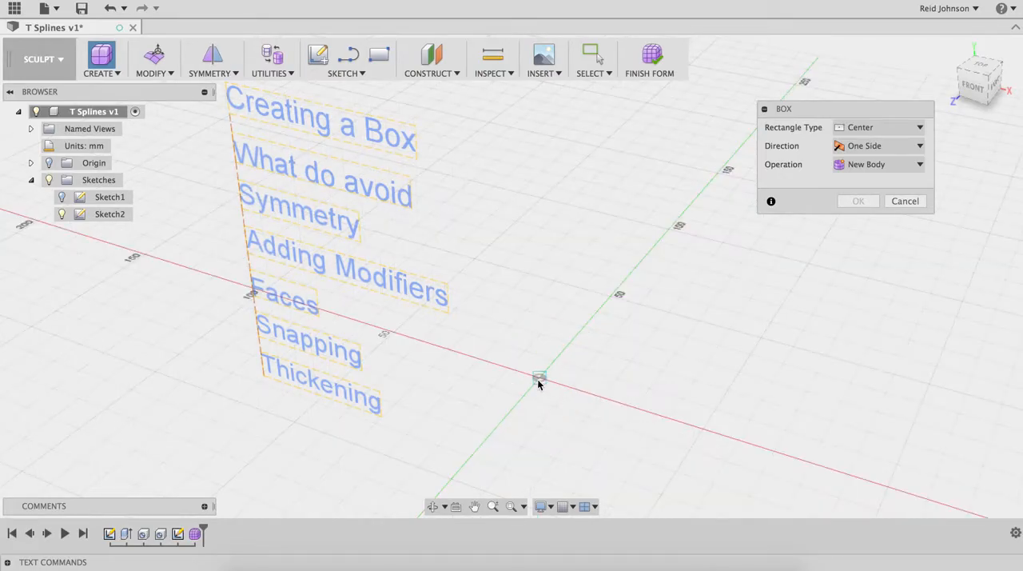
{"action": "left_click", "coordinate": [538, 381]}
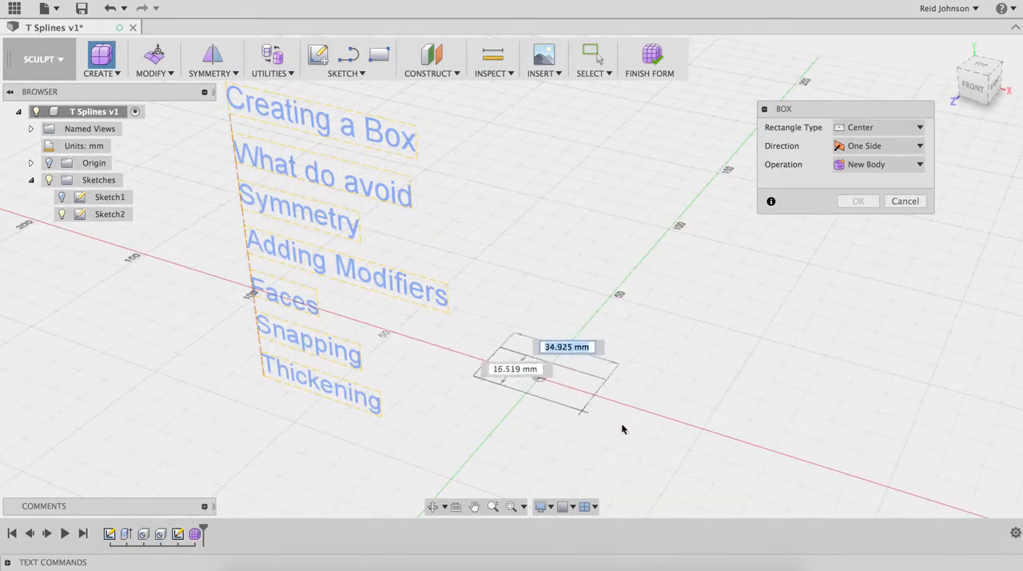
{"action": "left_click", "coordinate": [643, 476]}
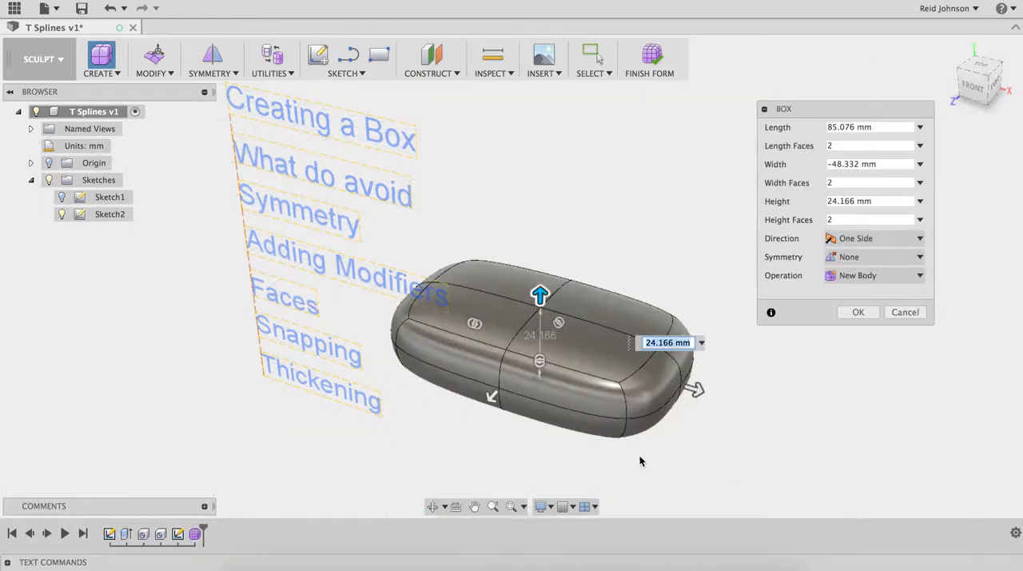
Step: Resize the box to about 92 mm long, 73 mm wide and 47 mm high with 3 length faces, and create it
{"action": "left_click_drag", "start_coordinate": [539, 295], "coordinate": [541, 224]}
{"action": "left_click_drag", "start_coordinate": [490, 362], "coordinate": [468, 386]}
{"action": "left_click_drag", "start_coordinate": [698, 355], "coordinate": [712, 359]}
{"action": "left_click_drag", "start_coordinate": [468, 289], "coordinate": [481, 295]}
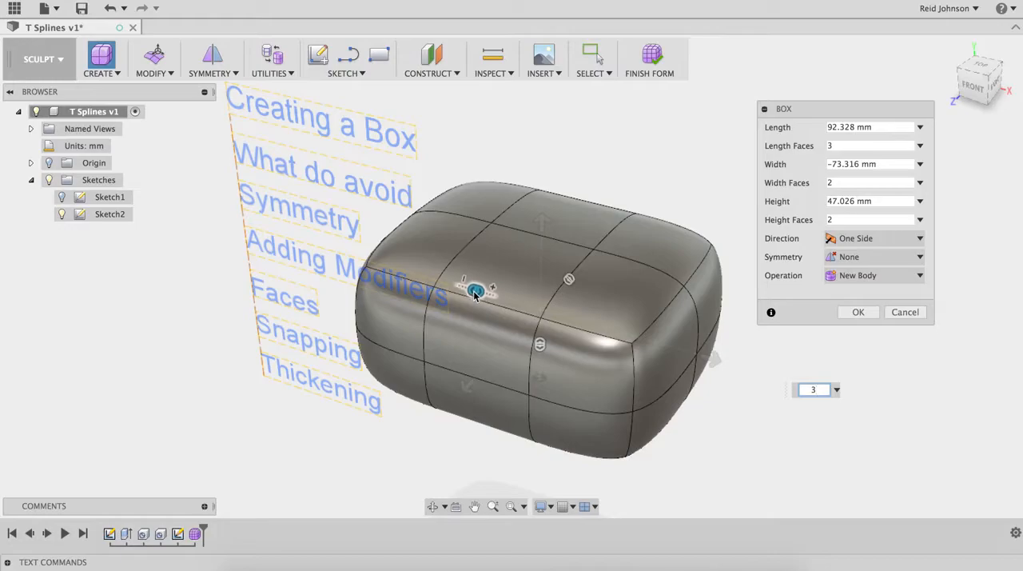
{"action": "left_click_drag", "start_coordinate": [480, 296], "coordinate": [448, 286]}
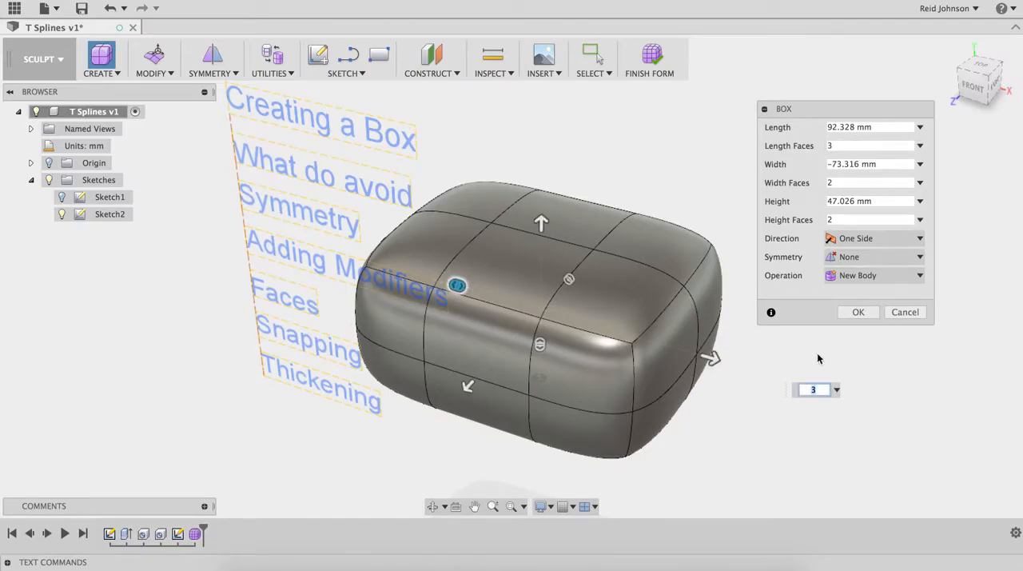
{"action": "left_click", "coordinate": [859, 311]}
Step: Use Edit Form to pull a vertex on the top centreline straight down through the box's underside
{"action": "middle_click_drag", "start_coordinate": [774, 286], "coordinate": [811, 283]}
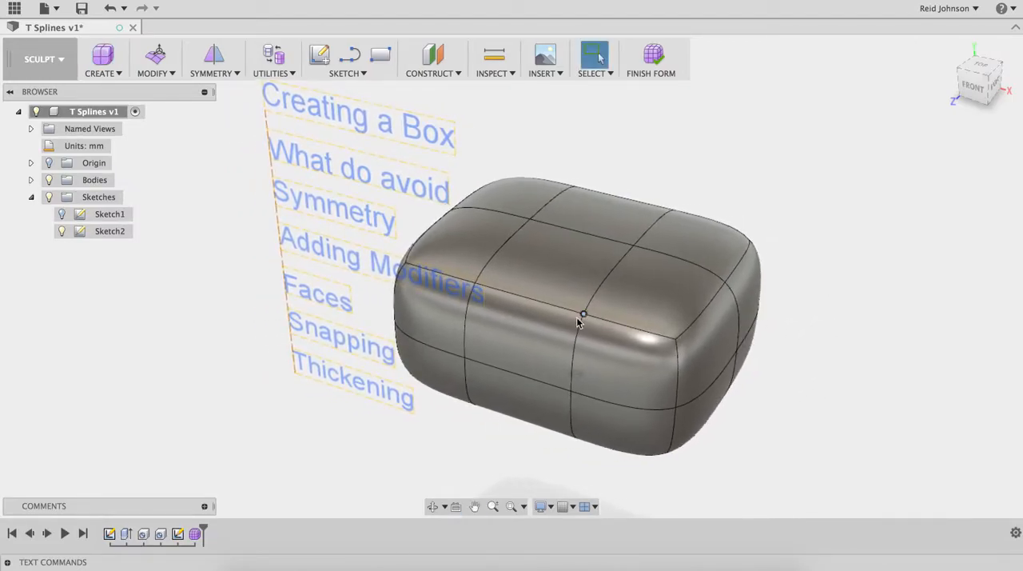
{"action": "left_click", "coordinate": [634, 249]}
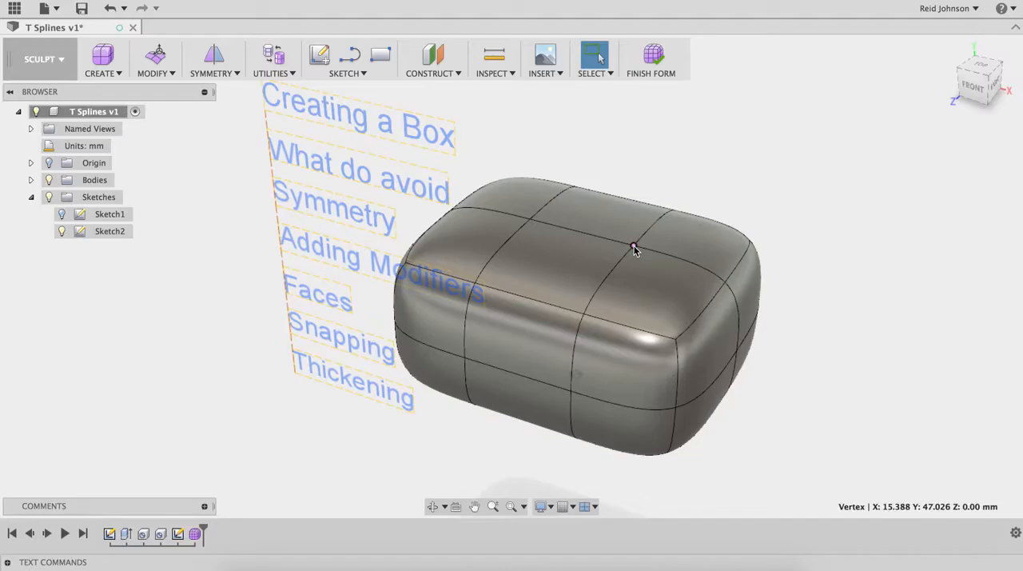
{"action": "right_click", "coordinate": [634, 249]}
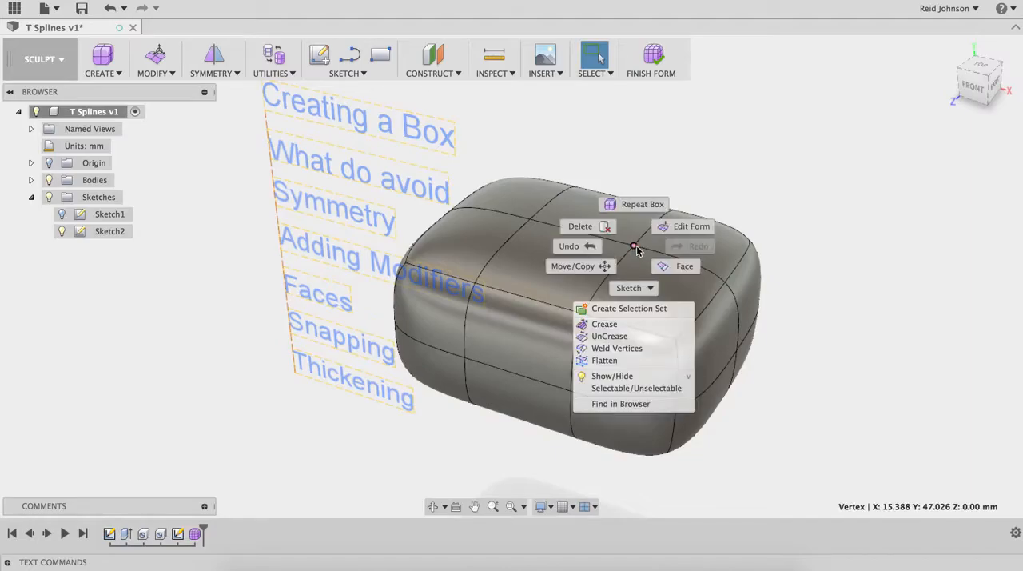
{"action": "left_click", "coordinate": [677, 228]}
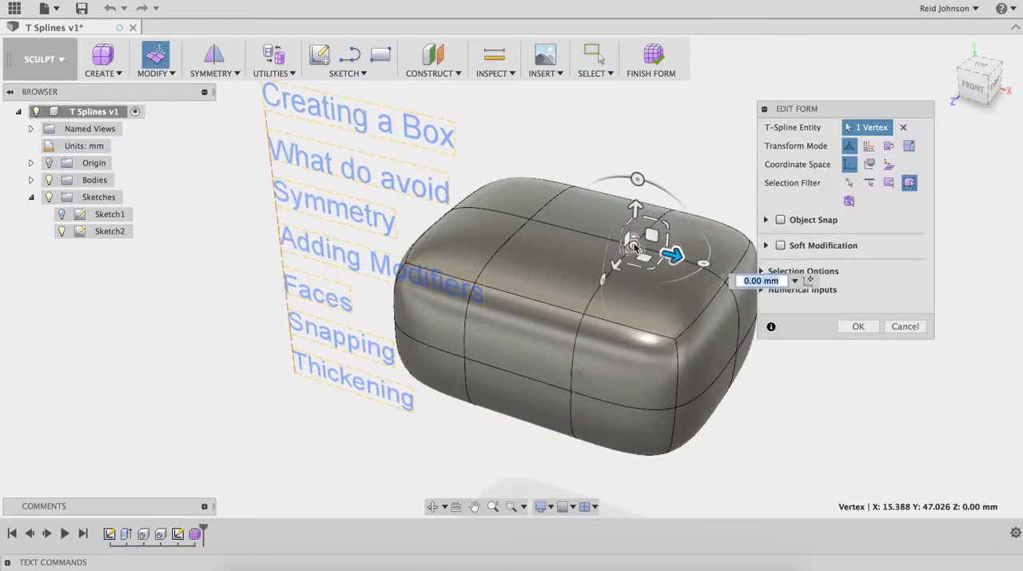
{"action": "left_click_drag", "start_coordinate": [635, 206], "coordinate": [619, 437]}
{"action": "middle_click_drag", "start_coordinate": [664, 321], "coordinate": [645, 312]}
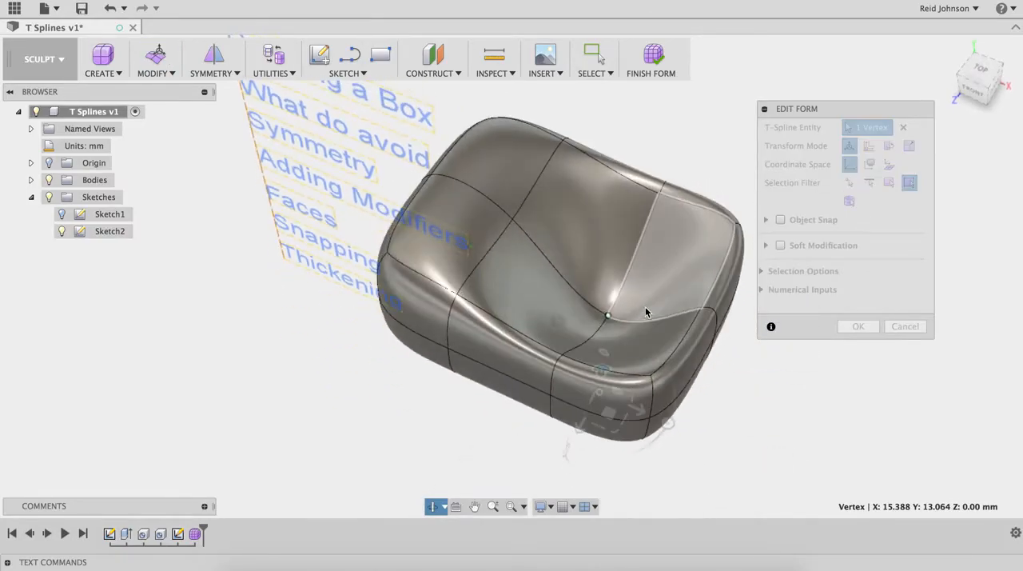
{"action": "left_click_drag", "start_coordinate": [603, 374], "coordinate": [591, 444]}
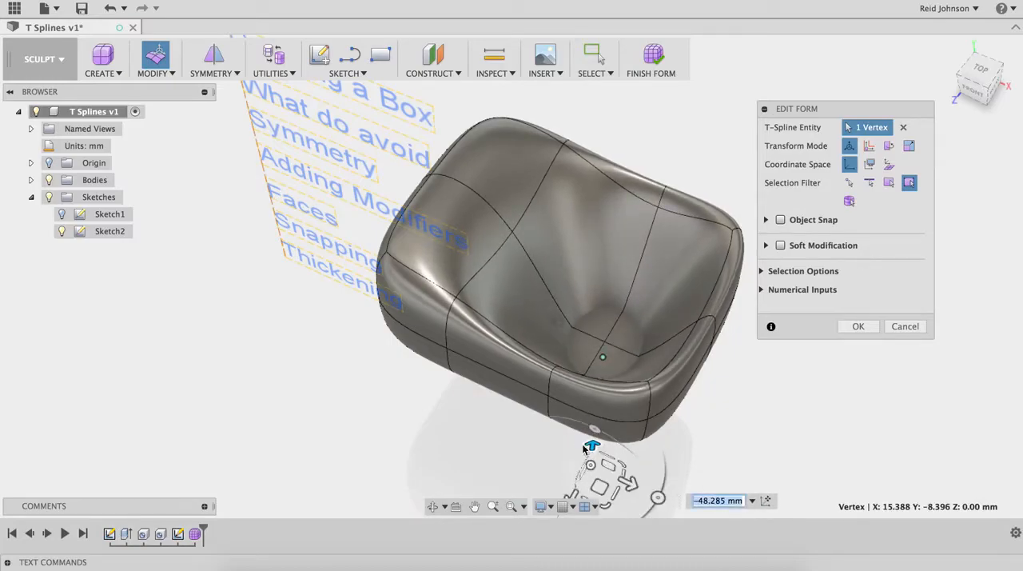
{"action": "left_click", "coordinate": [852, 328]}
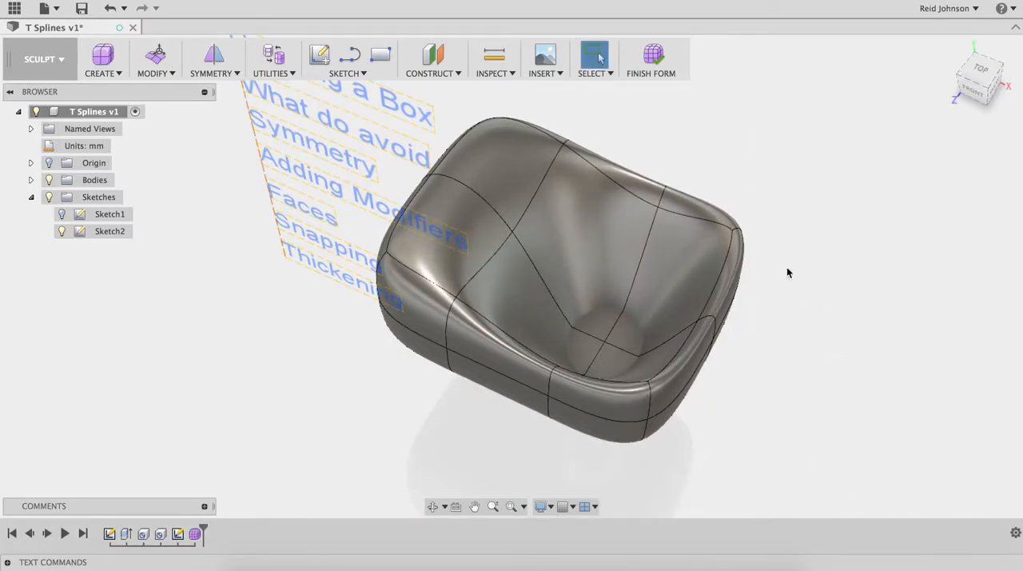
Step: Try to finish the self-intersecting form, and undo the vertex move after returning to sculpting
{"action": "left_click", "coordinate": [648, 61]}
{"action": "left_click_drag", "start_coordinate": [636, 199], "coordinate": [867, 128]}
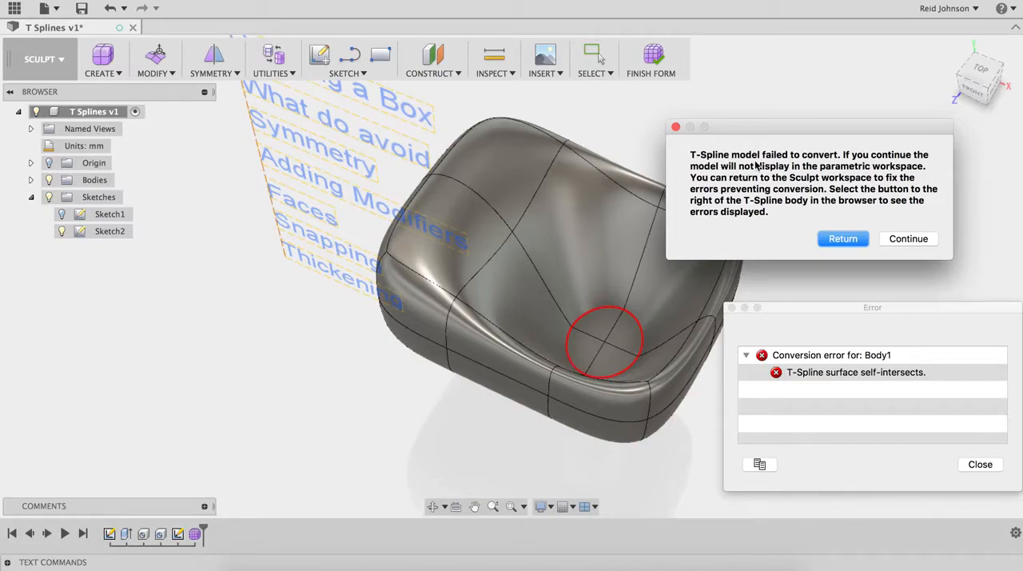
{"action": "left_click", "coordinate": [843, 238]}
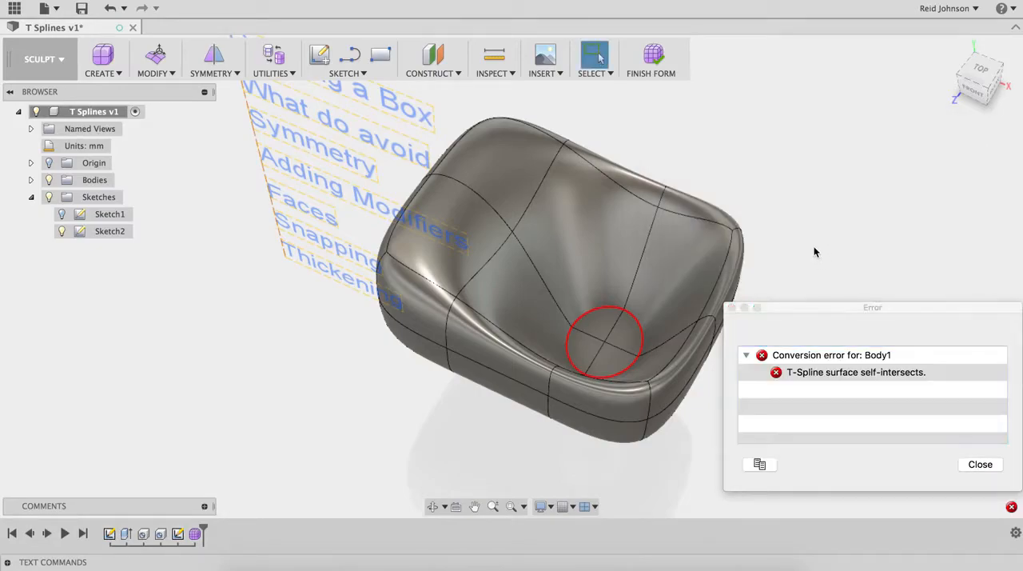
{"action": "left_click", "coordinate": [978, 465]}
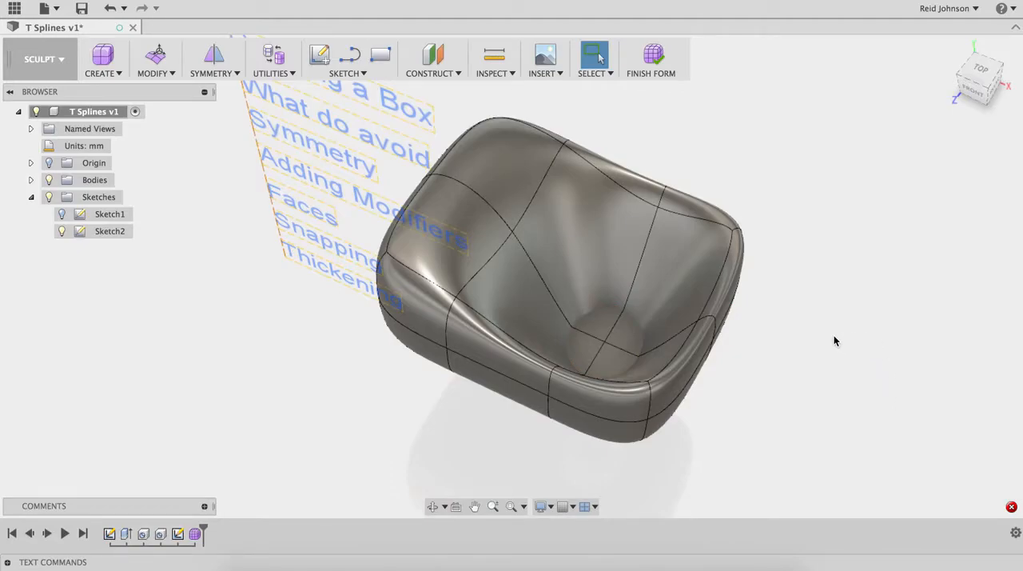
{"action": "left_click", "coordinate": [109, 9]}
{"action": "left_click", "coordinate": [108, 10]}
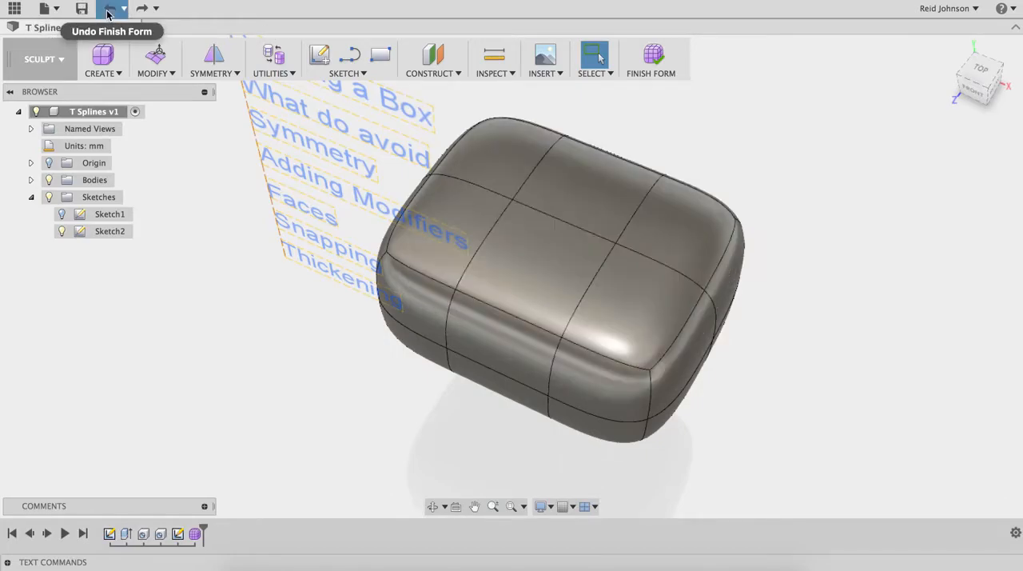
Step: Apply internal mirror symmetry using the two middle top faces on either side of the box's lengthwise centreline
{"action": "middle_click_drag", "start_coordinate": [770, 286], "coordinate": [797, 263], "text": "shift"}
{"action": "left_click", "coordinate": [200, 75]}
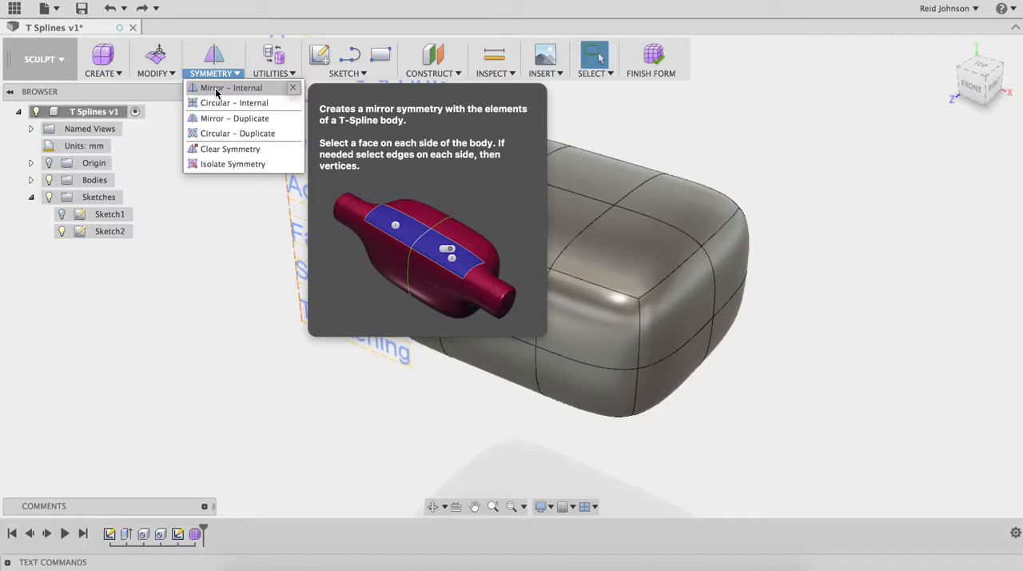
{"action": "left_click", "coordinate": [230, 88]}
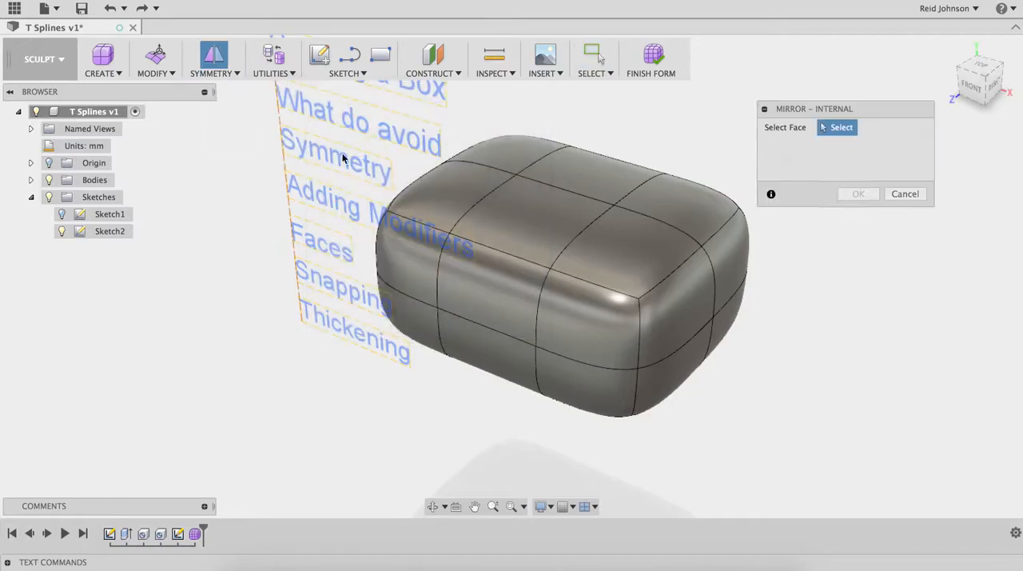
{"action": "left_click", "coordinate": [540, 241]}
{"action": "left_click", "coordinate": [576, 173]}
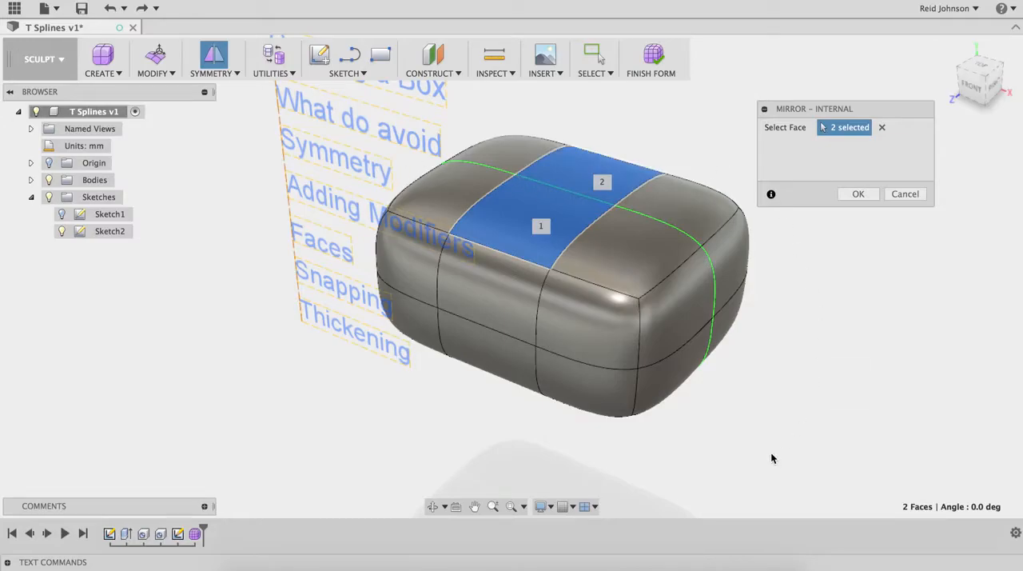
{"action": "left_click", "coordinate": [859, 198]}
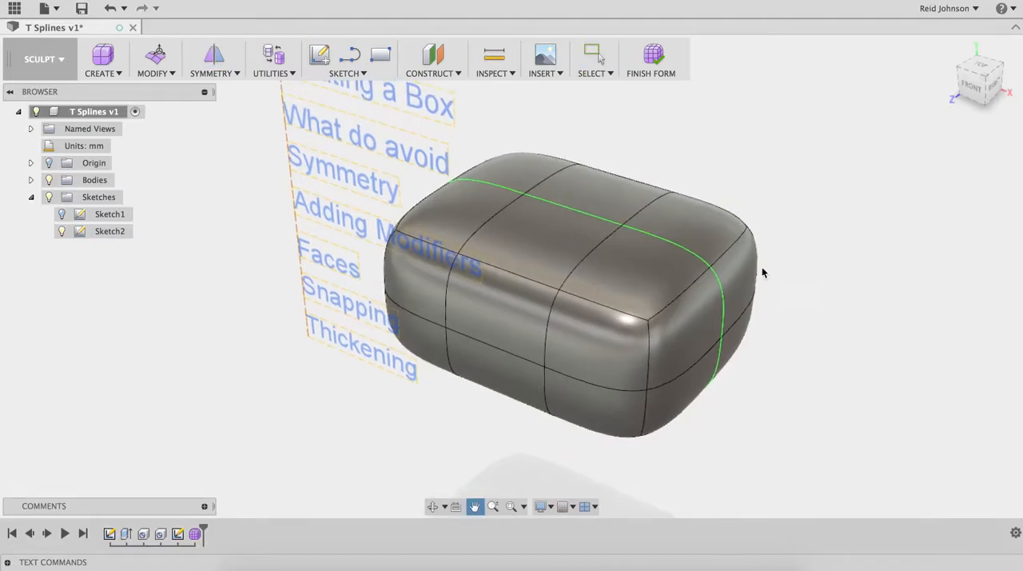
Step: Use Edit Form to raise the front corner face on the box's top, at the positive X end, by about 17 mm
{"action": "right_click", "coordinate": [728, 168]}
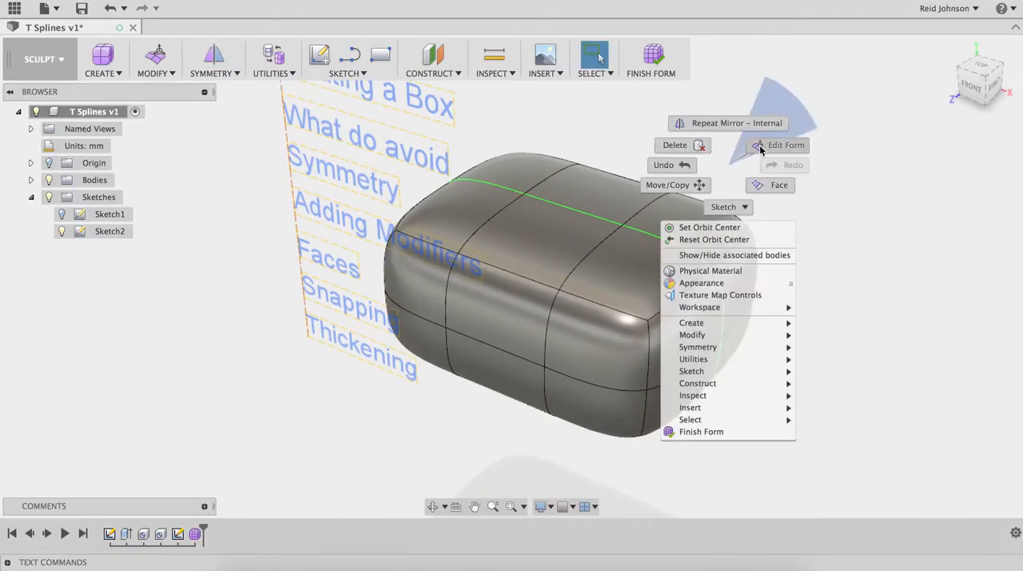
{"action": "left_click", "coordinate": [760, 150]}
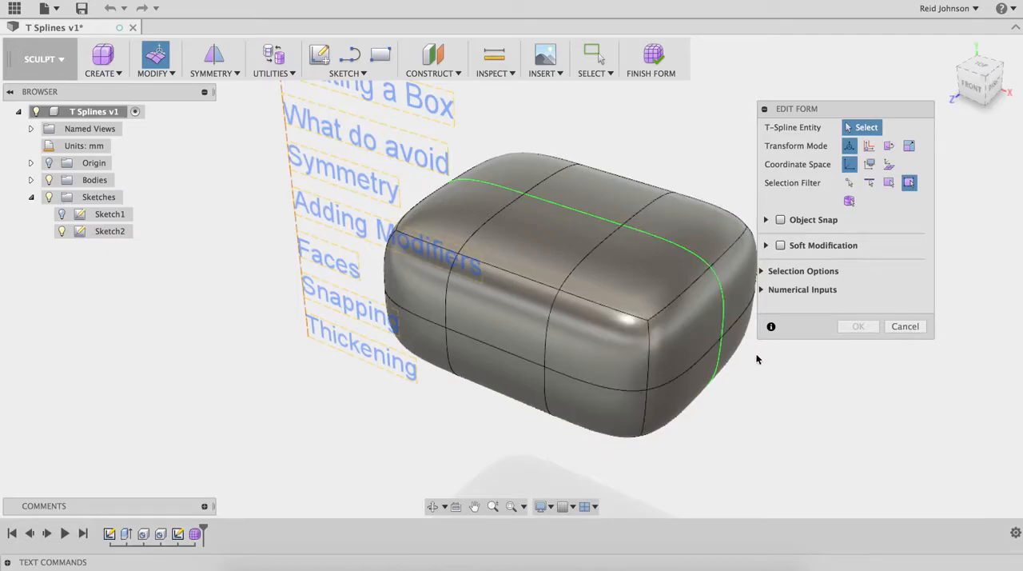
{"action": "left_click", "coordinate": [634, 282]}
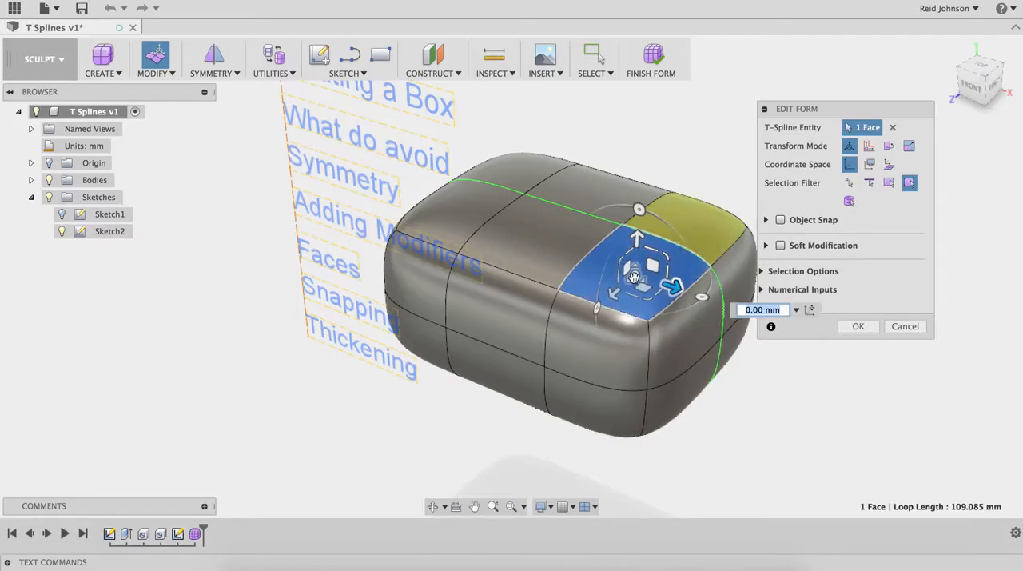
{"action": "left_click", "coordinate": [643, 318]}
{"action": "left_click", "coordinate": [617, 315]}
{"action": "left_click", "coordinate": [649, 281]}
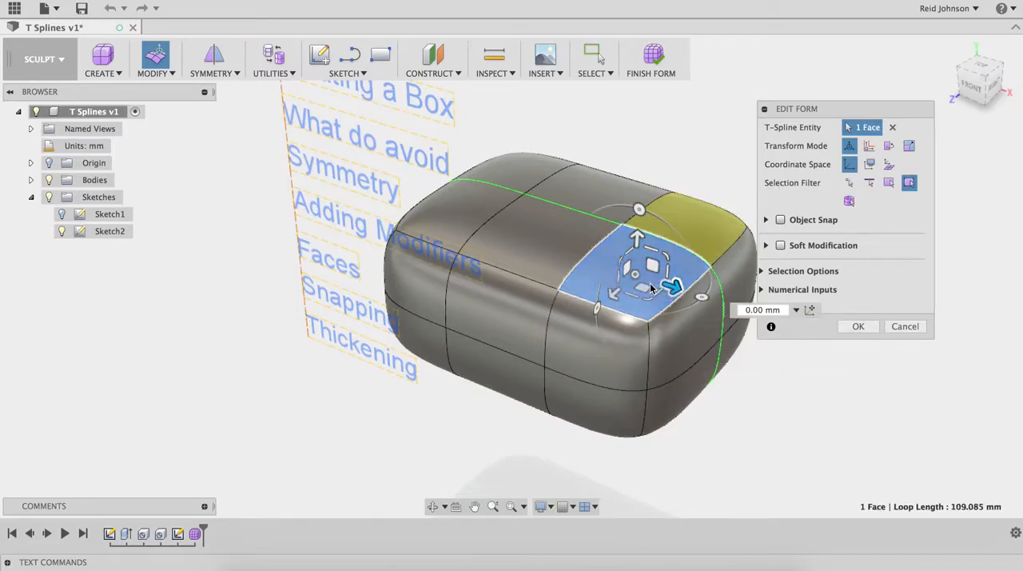
{"action": "left_click_drag", "start_coordinate": [672, 290], "coordinate": [650, 177]}
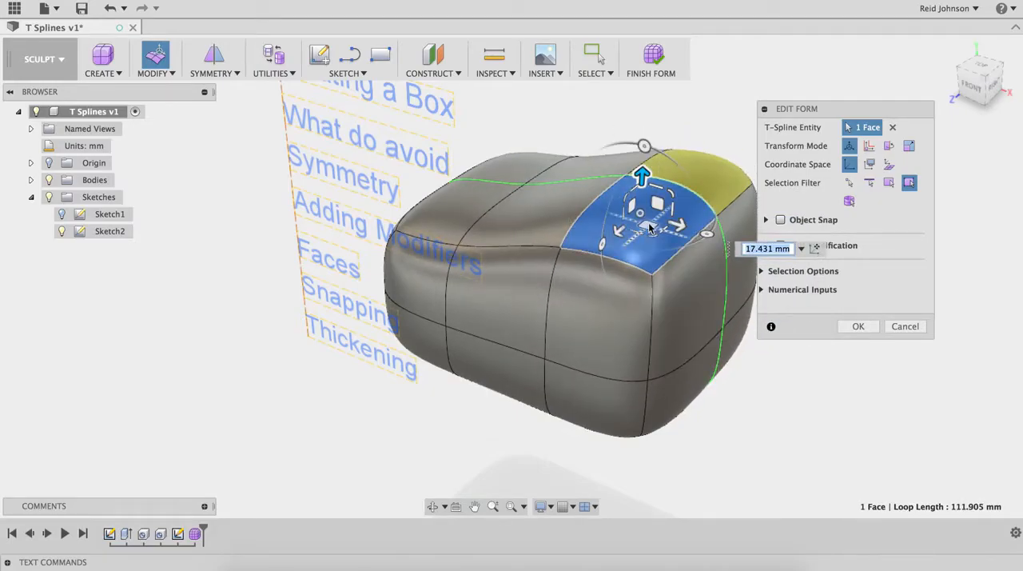
Step: Adjust the raised corner face by scaling it to about 0.774 and rotating it 15° and -18.8° about two axes
{"action": "left_click_drag", "start_coordinate": [649, 229], "coordinate": [653, 209]}
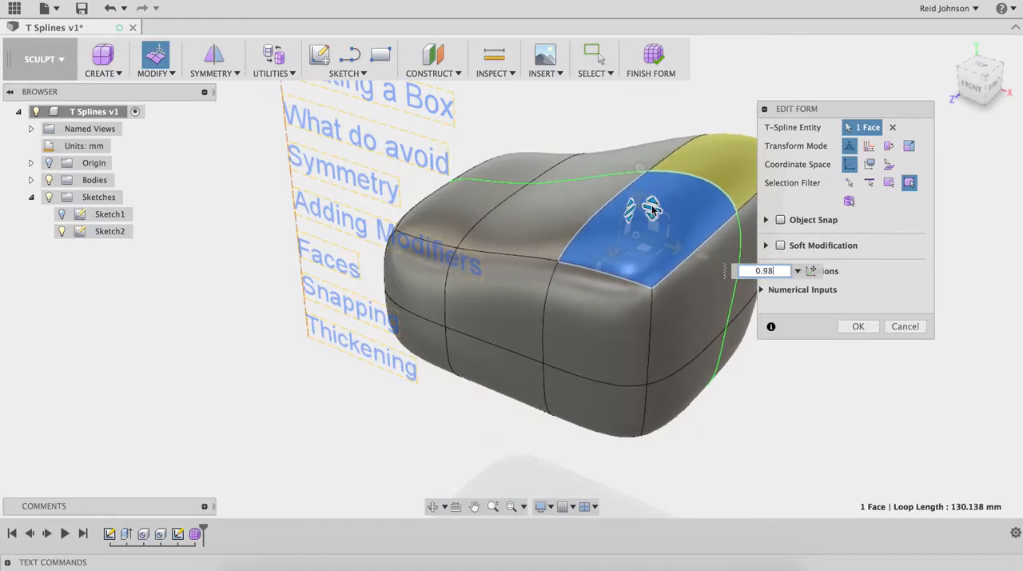
{"action": "mouse_move", "coordinate": [660, 254]}
{"action": "left_mouse_down"}
{"action": "mouse_move", "coordinate": [658, 232]}
{"action": "mouse_move", "coordinate": [665, 272]}
{"action": "left_mouse_up"}
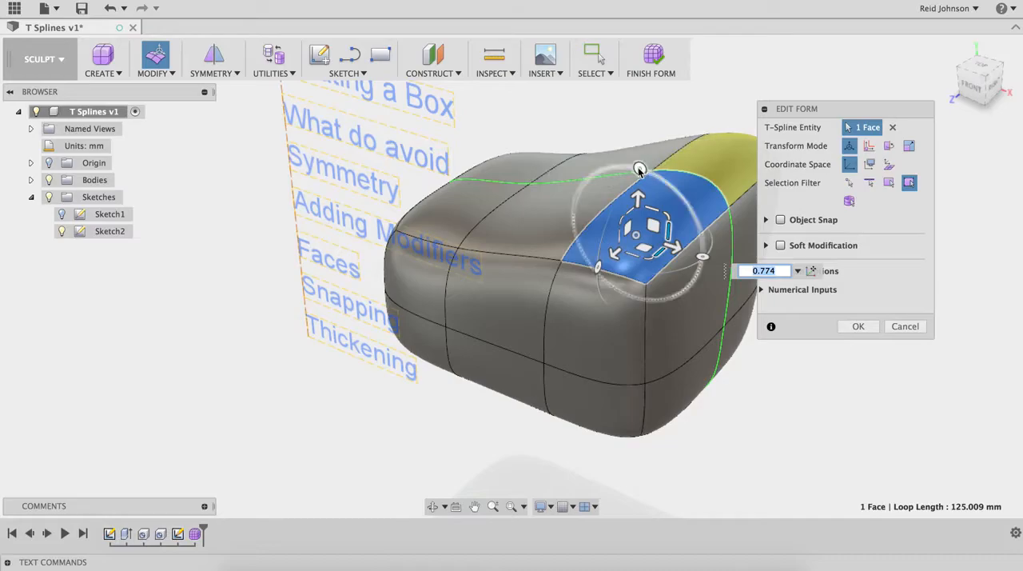
{"action": "mouse_move", "coordinate": [640, 170]}
{"action": "left_mouse_down"}
{"action": "mouse_move", "coordinate": [685, 197]}
{"action": "mouse_move", "coordinate": [623, 167]}
{"action": "left_mouse_up"}
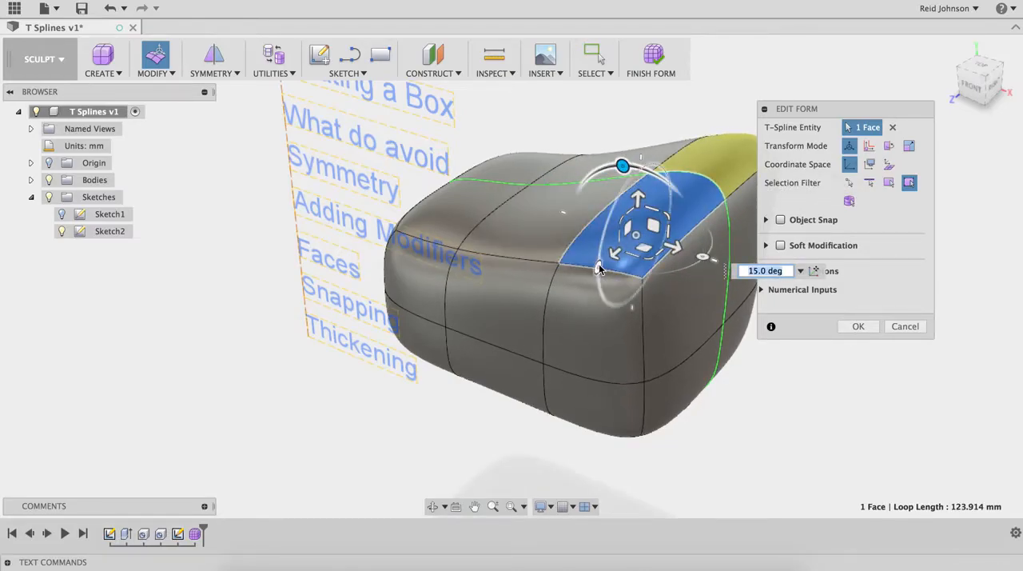
{"action": "mouse_move", "coordinate": [598, 266]}
{"action": "left_mouse_down"}
{"action": "mouse_move", "coordinate": [605, 285]}
{"action": "mouse_move", "coordinate": [598, 223]}
{"action": "mouse_move", "coordinate": [601, 292]}
{"action": "mouse_move", "coordinate": [598, 258]}
{"action": "left_mouse_up"}
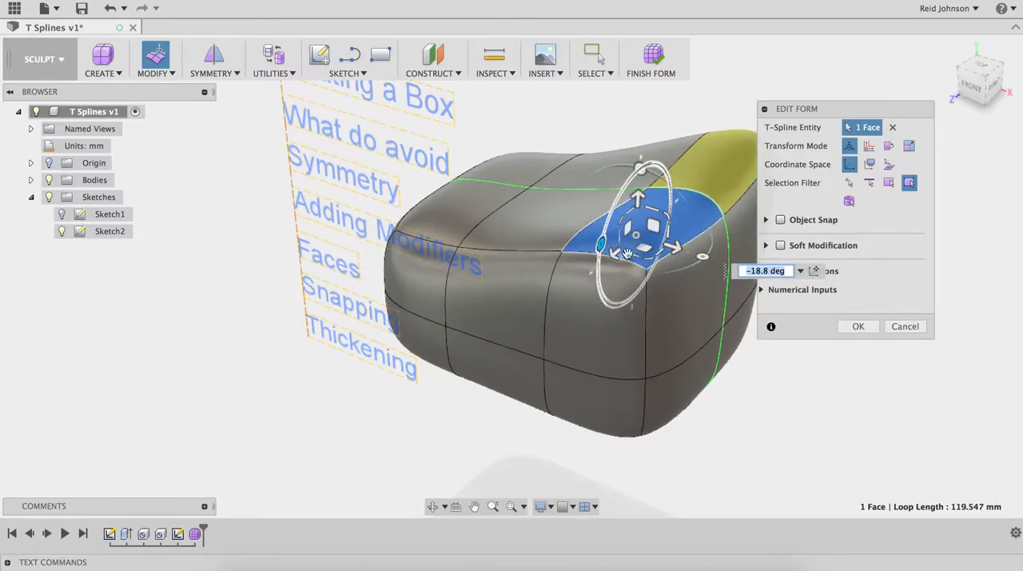
{"action": "mouse_move", "coordinate": [699, 259]}
{"action": "left_mouse_down"}
{"action": "mouse_move", "coordinate": [685, 272]}
{"action": "mouse_move", "coordinate": [696, 269]}
{"action": "mouse_move", "coordinate": [676, 269]}
{"action": "mouse_move", "coordinate": [709, 237]}
{"action": "mouse_move", "coordinate": [702, 258]}
{"action": "left_mouse_up"}
Step: Select the complete horizontal edge loop around the box's sides and move it straight down toward the base
{"action": "left_click", "coordinate": [630, 349]}
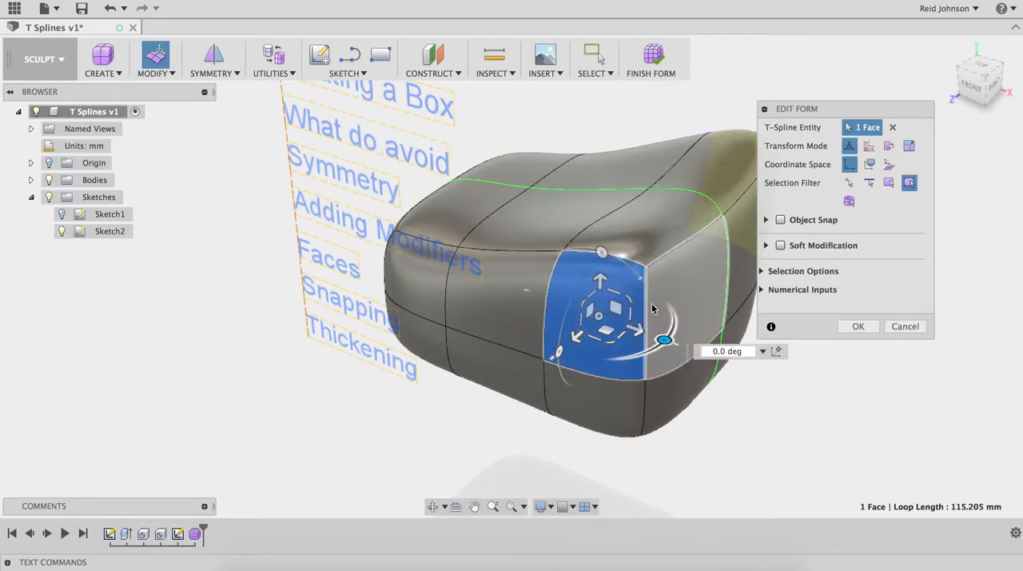
{"action": "left_click", "coordinate": [653, 239]}
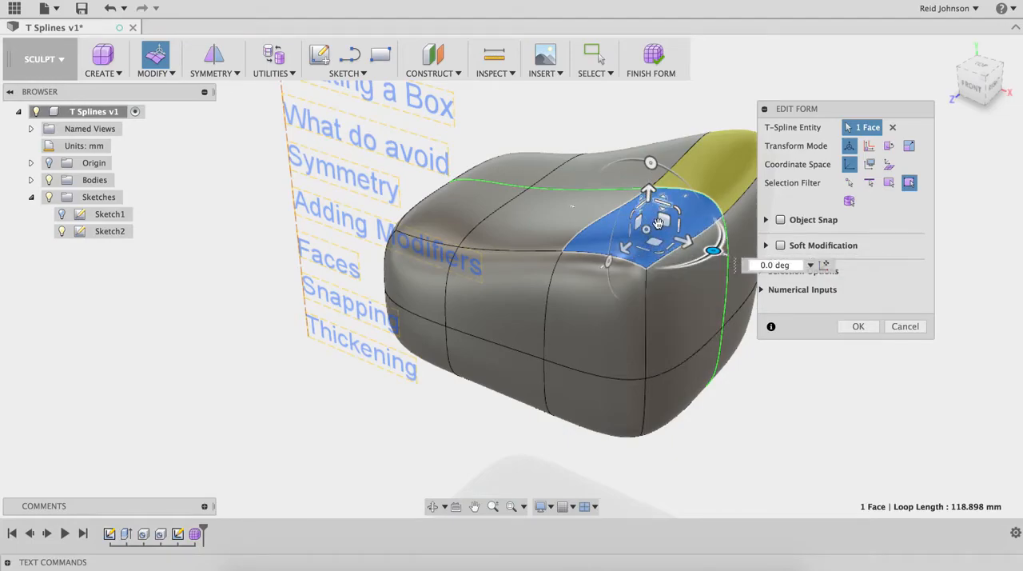
{"action": "middle_click_drag", "start_coordinate": [660, 344], "coordinate": [619, 253], "text": "shift"}
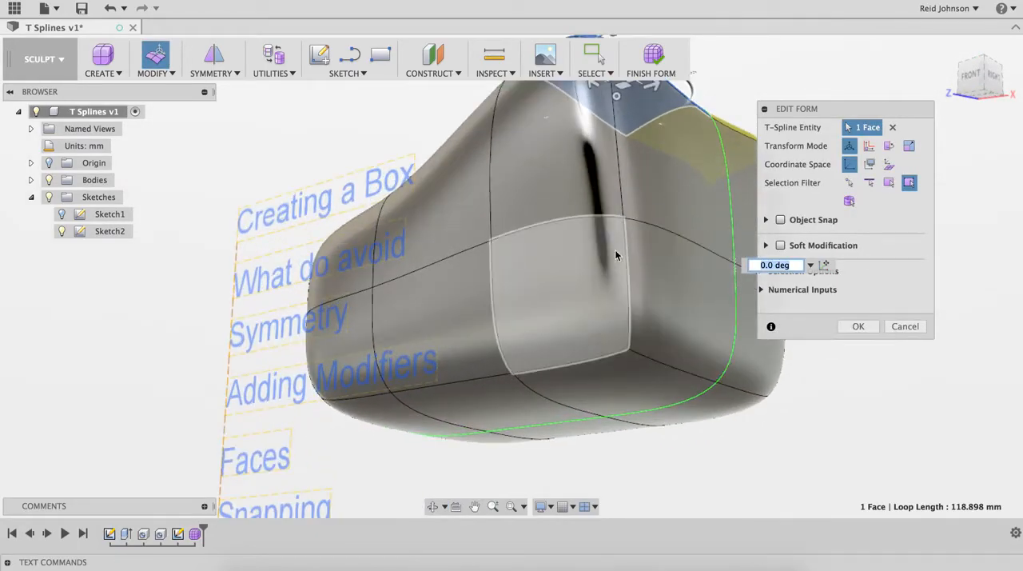
{"action": "left_click", "coordinate": [596, 220]}
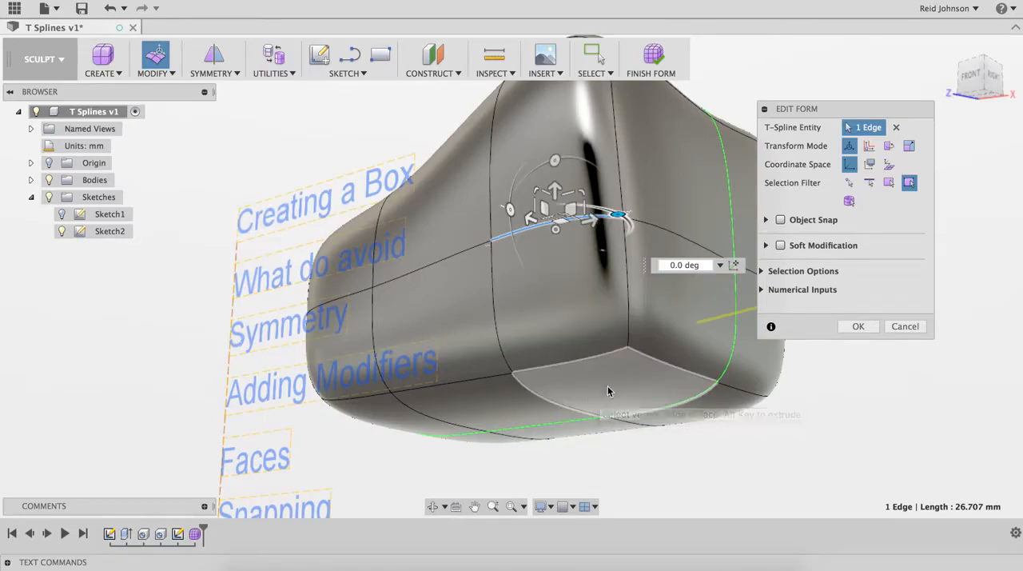
{"action": "left_click", "coordinate": [466, 254]}
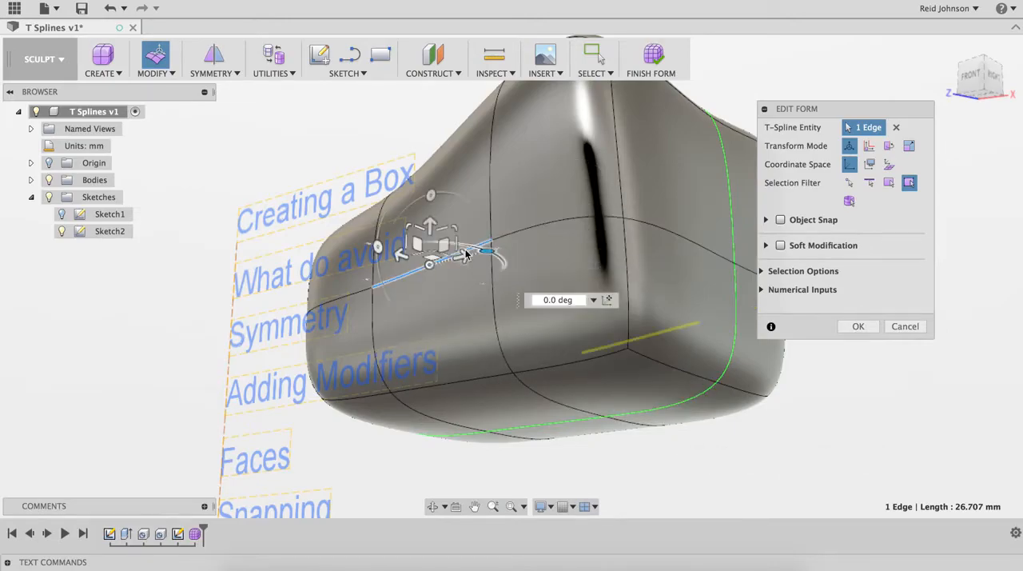
{"action": "double_click", "coordinate": [525, 235]}
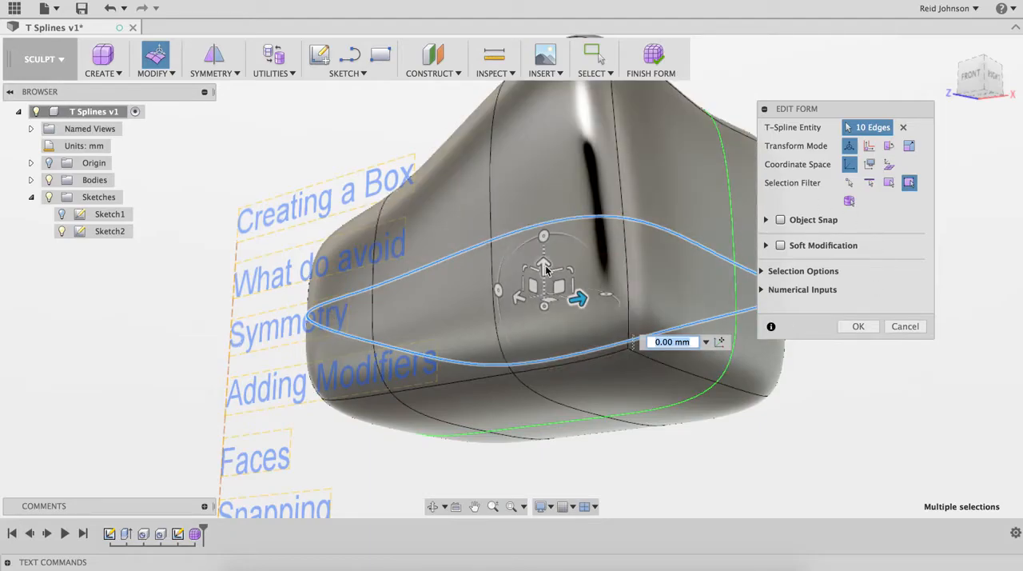
{"action": "left_click_drag", "start_coordinate": [543, 266], "coordinate": [549, 374]}
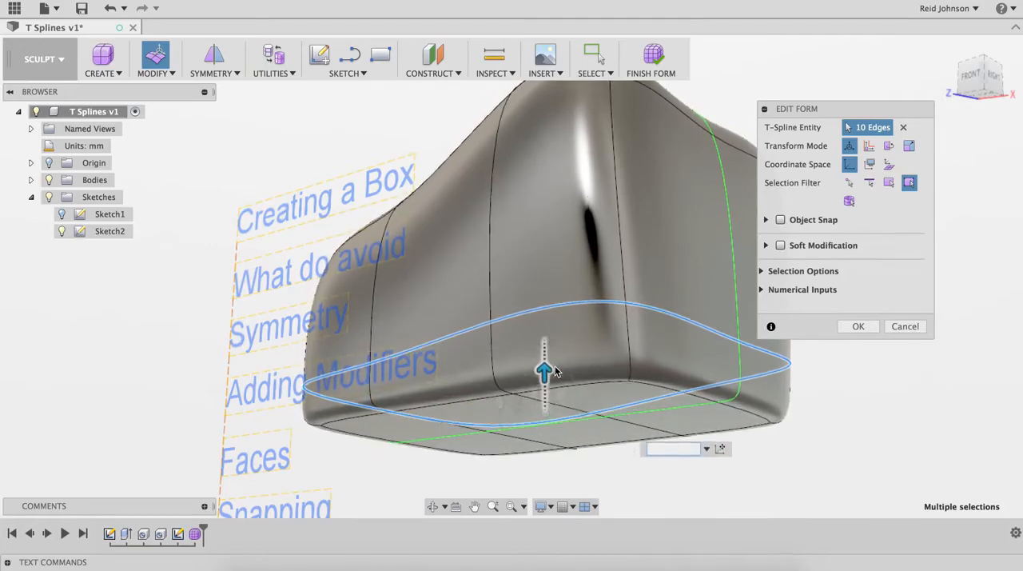
Step: Lower the side edge loop past the bottom faces, and raise it back to just above the base
{"action": "middle_click_drag", "start_coordinate": [747, 392], "coordinate": [685, 372], "text": "shift"}
{"action": "scroll", "coordinate": [685, 373], "scroll_direction": "up", "scroll_amount": 5}
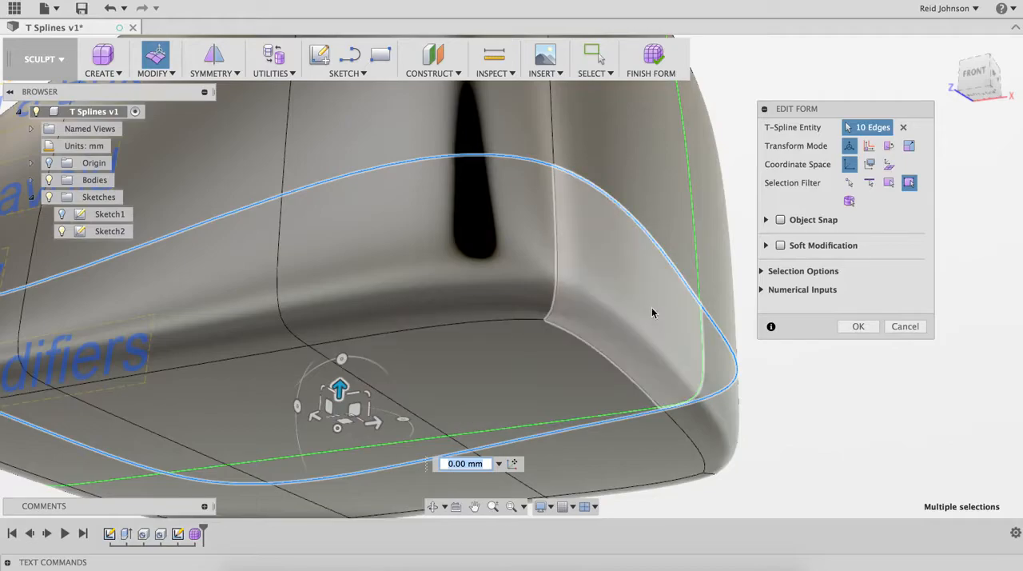
{"action": "left_click_drag", "start_coordinate": [340, 387], "coordinate": [370, 486]}
{"action": "middle_click_drag", "start_coordinate": [419, 409], "coordinate": [443, 313]}
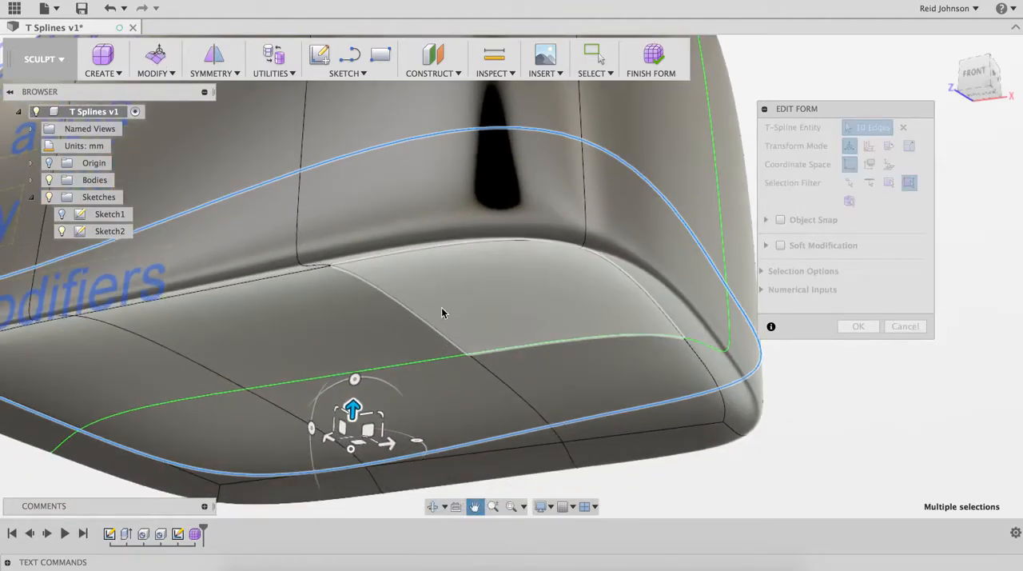
{"action": "left_click_drag", "start_coordinate": [351, 412], "coordinate": [390, 284]}
{"action": "middle_click_drag", "start_coordinate": [445, 265], "coordinate": [580, 327]}
{"action": "middle_click_drag", "start_coordinate": [482, 269], "coordinate": [462, 245]}
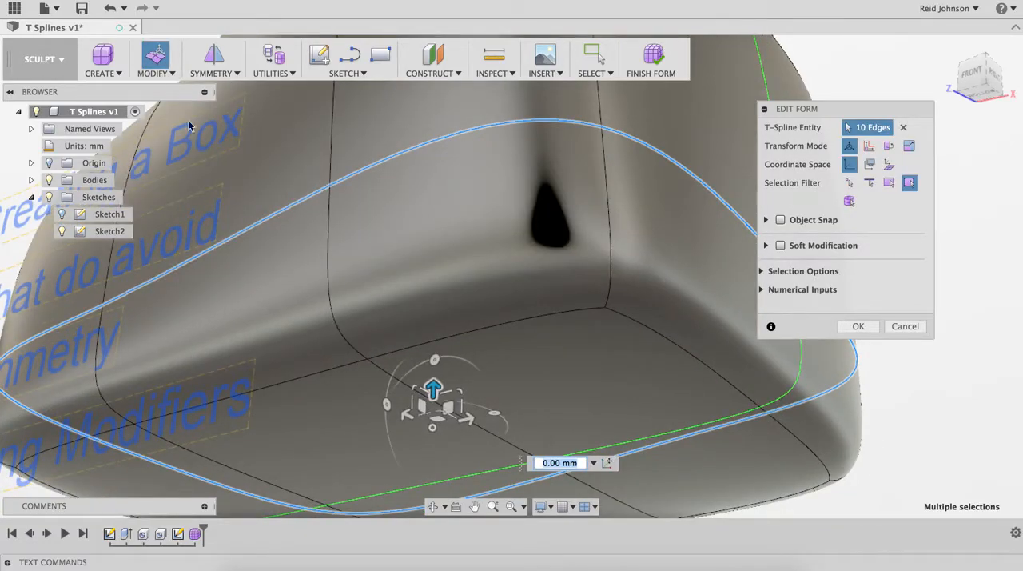
Step: Insert a new edge loop below the selected side loop, using Simple mode, Single side and an insert location of -0.5
{"action": "middle_click_drag", "start_coordinate": [129, 317], "coordinate": [439, 259], "text": "shift"}
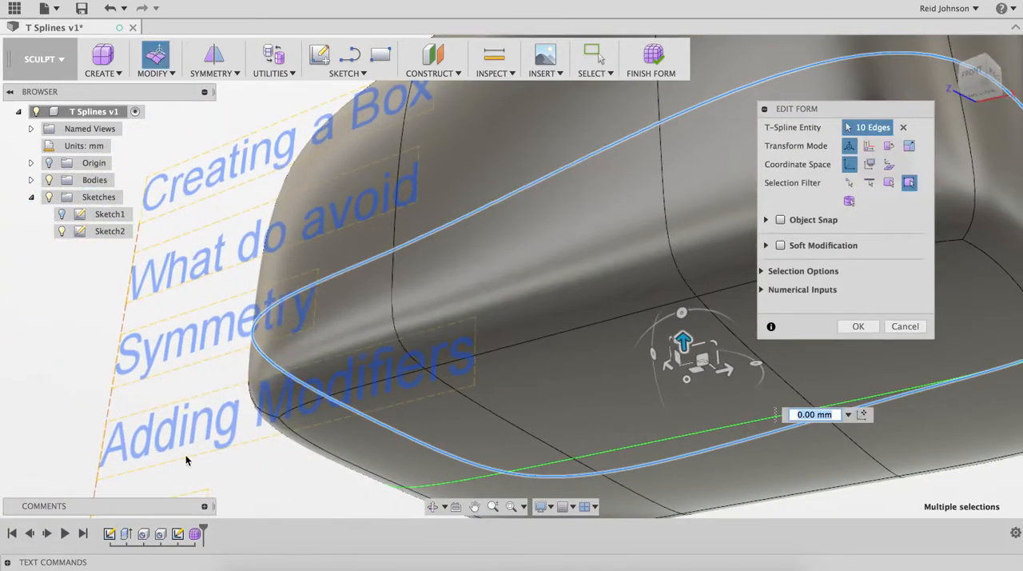
{"action": "middle_click_drag", "start_coordinate": [384, 409], "coordinate": [264, 376], "text": "shift"}
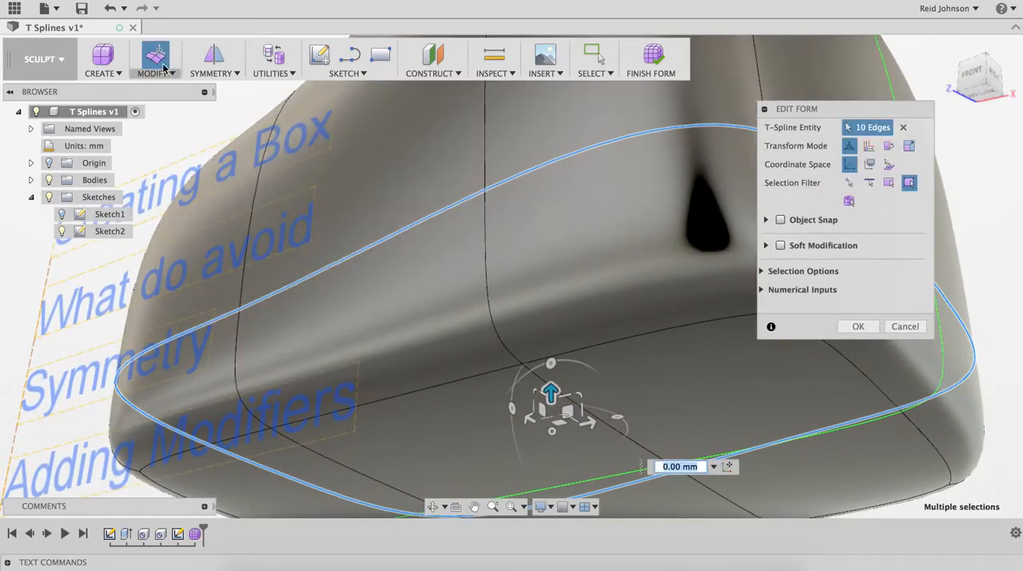
{"action": "left_click", "coordinate": [154, 73]}
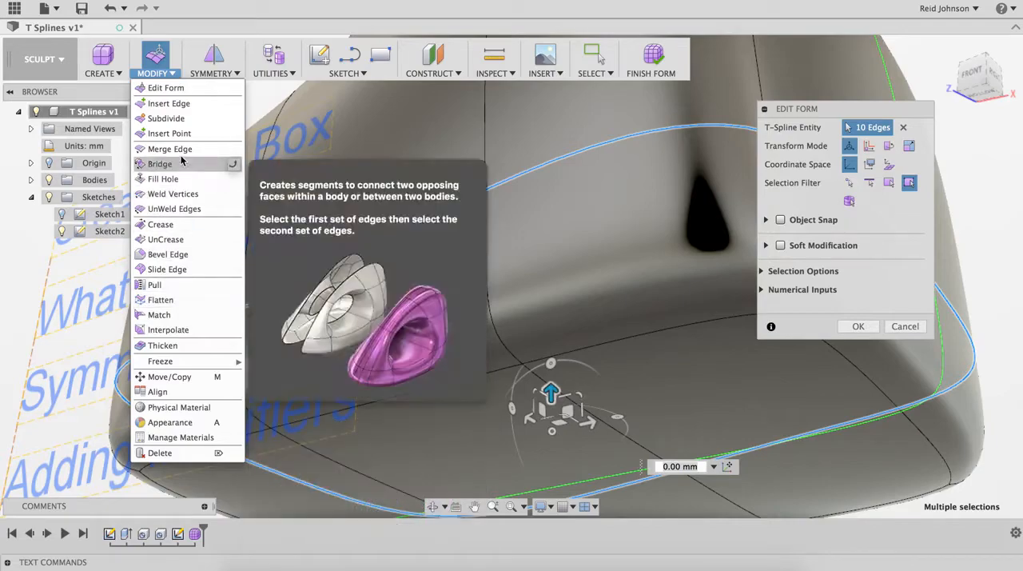
{"action": "left_click", "coordinate": [169, 103]}
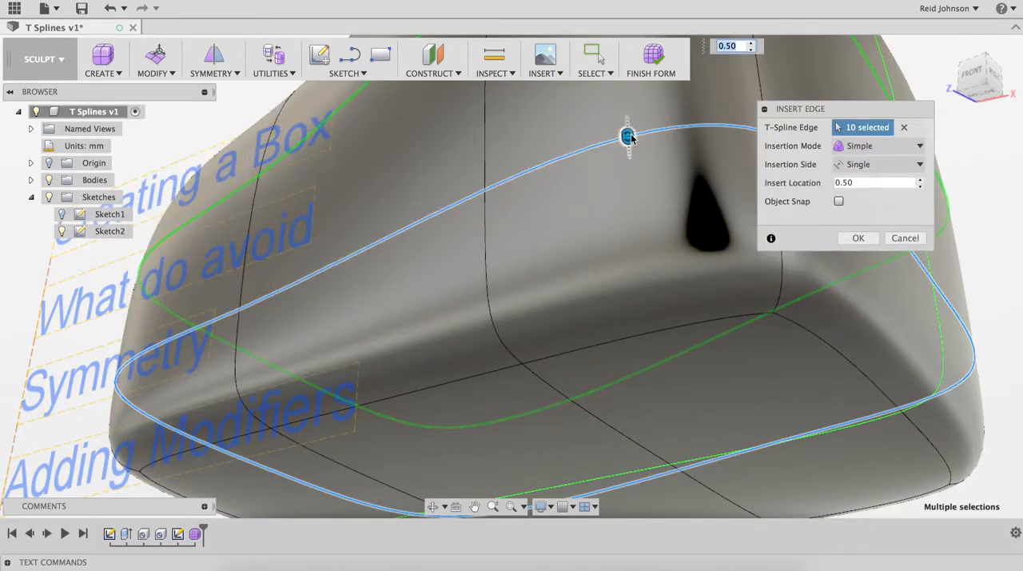
{"action": "left_click_drag", "start_coordinate": [628, 135], "coordinate": [694, 444]}
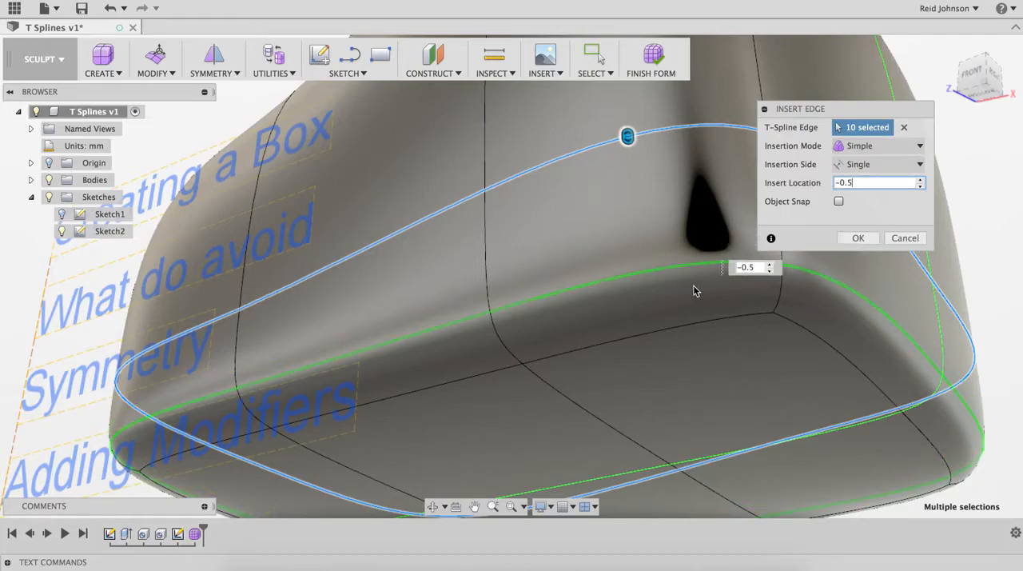
{"action": "middle_click_drag", "start_coordinate": [675, 272], "coordinate": [683, 215], "text": "shift"}
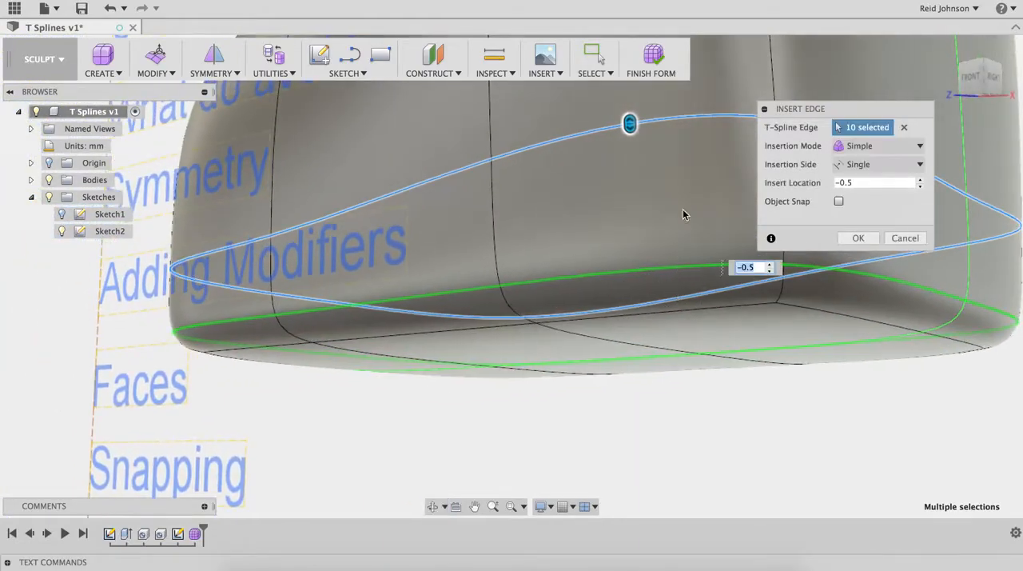
{"action": "left_click", "coordinate": [857, 239]}
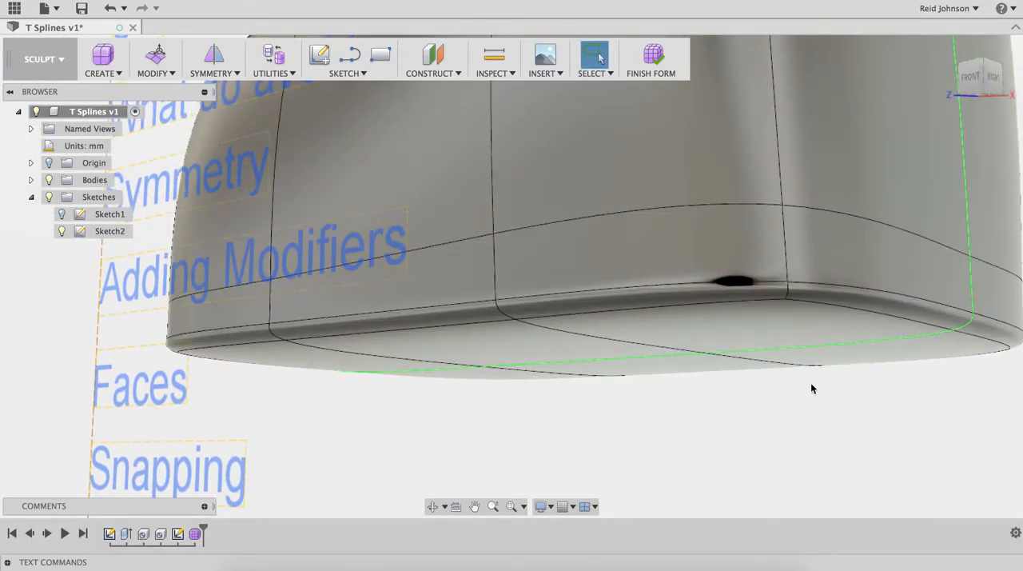
Step: Examine the edge along the form's base and the inserted loop from the front, underside and right
{"action": "middle_click_drag", "start_coordinate": [811, 364], "coordinate": [725, 375], "text": "shift"}
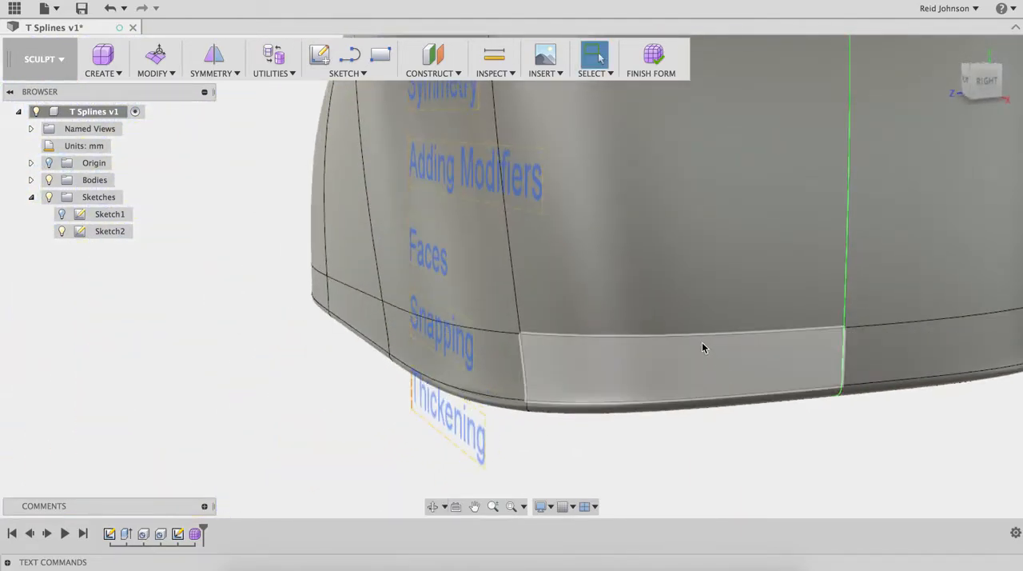
{"action": "middle_click_drag", "start_coordinate": [803, 416], "coordinate": [754, 251], "text": "shift"}
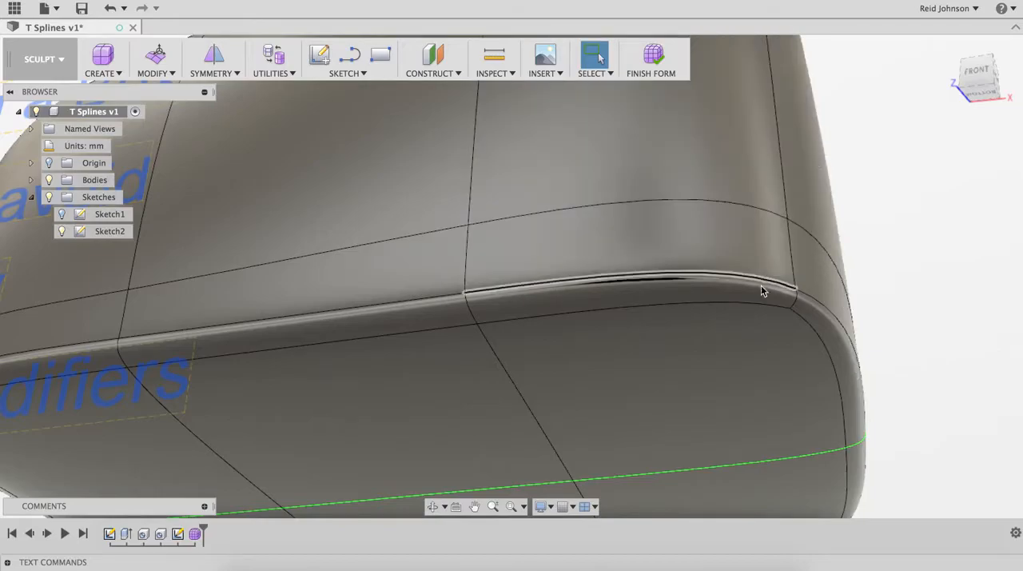
{"action": "middle_click_drag", "start_coordinate": [797, 314], "coordinate": [596, 398], "text": "shift"}
{"action": "scroll", "coordinate": [603, 385], "scroll_direction": "down", "scroll_amount": 4}
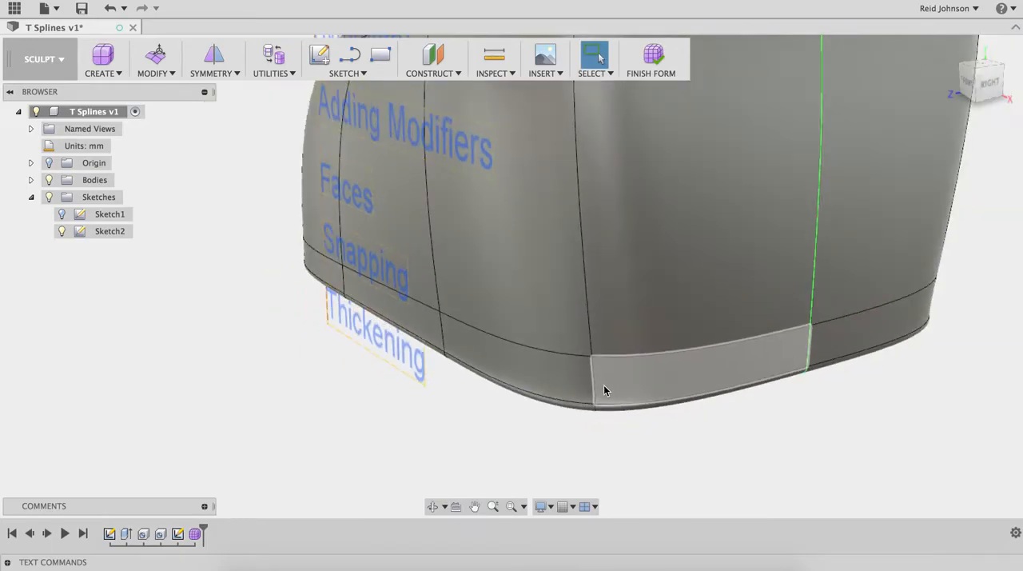
{"action": "scroll", "coordinate": [730, 376], "scroll_direction": "down", "scroll_amount": 3}
{"action": "scroll", "coordinate": [728, 375], "scroll_direction": "up", "scroll_amount": 4}
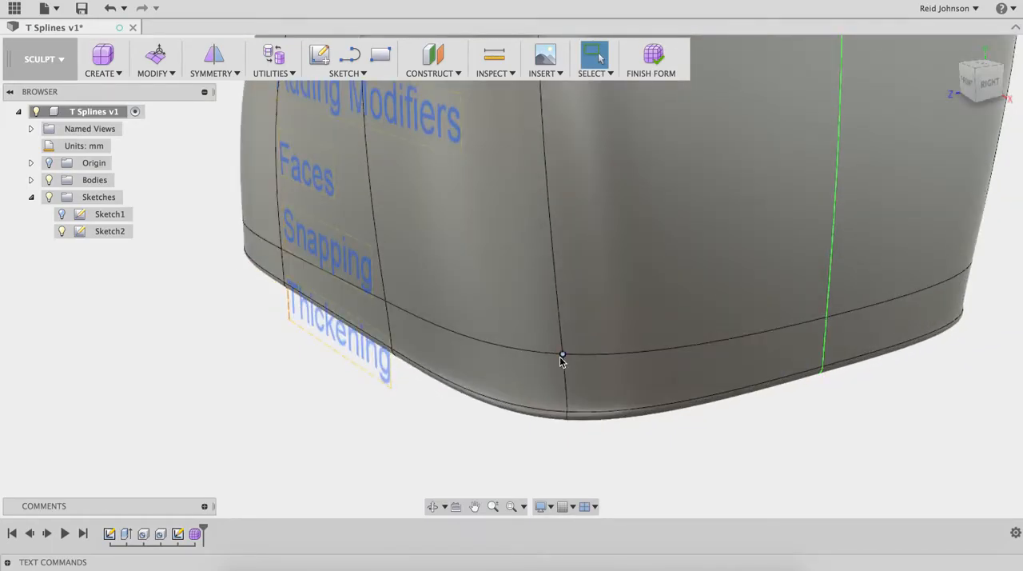
Step: Try deleting the lower side loop's front edge segment next to the positive X corner, and undo the deletion
{"action": "middle_click_drag", "start_coordinate": [560, 357], "coordinate": [662, 372]}
{"action": "left_click", "coordinate": [641, 364]}
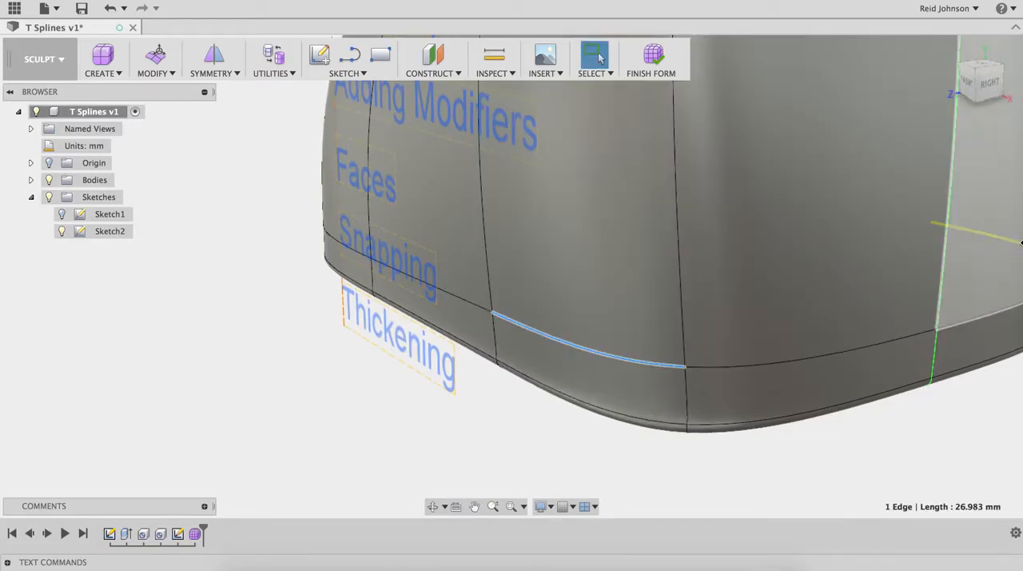
{"action": "key", "text": "Escape"}
{"action": "middle_click_drag", "start_coordinate": [805, 413], "coordinate": [681, 390], "text": "shift"}
{"action": "middle_click_drag", "start_coordinate": [777, 436], "coordinate": [828, 439], "text": "shift"}
{"action": "middle_click_drag", "start_coordinate": [858, 392], "coordinate": [827, 399], "text": "shift"}
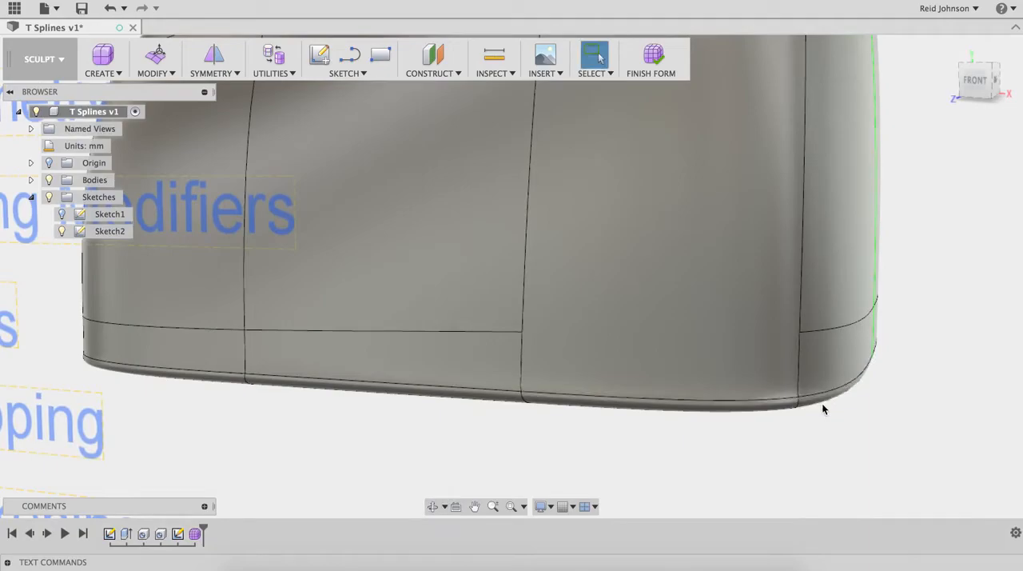
{"action": "middle_click_drag", "start_coordinate": [773, 351], "coordinate": [960, 306]}
{"action": "scroll", "coordinate": [833, 381], "scroll_direction": "down", "scroll_amount": 5}
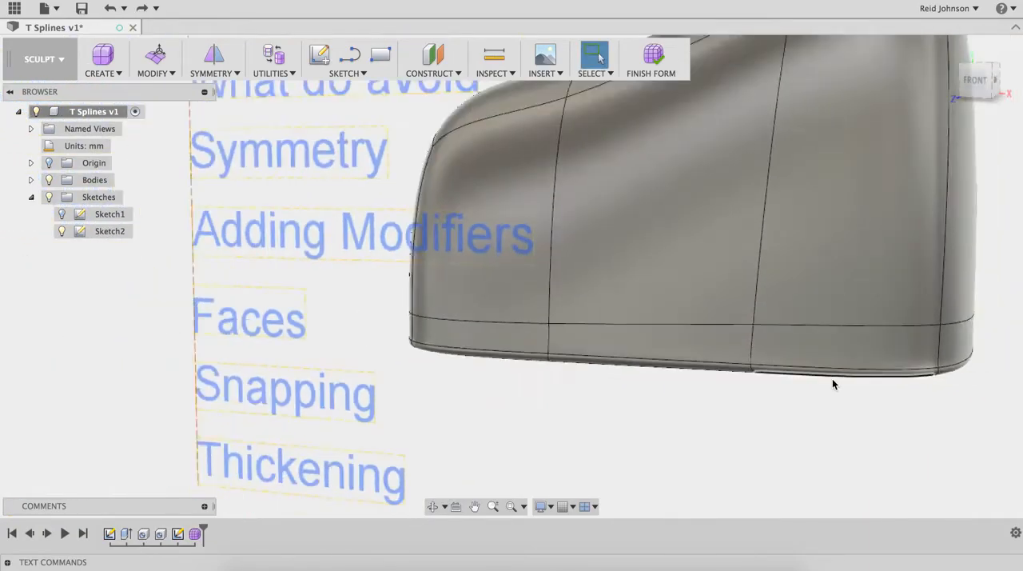
{"action": "middle_click_drag", "start_coordinate": [823, 350], "coordinate": [661, 304]}
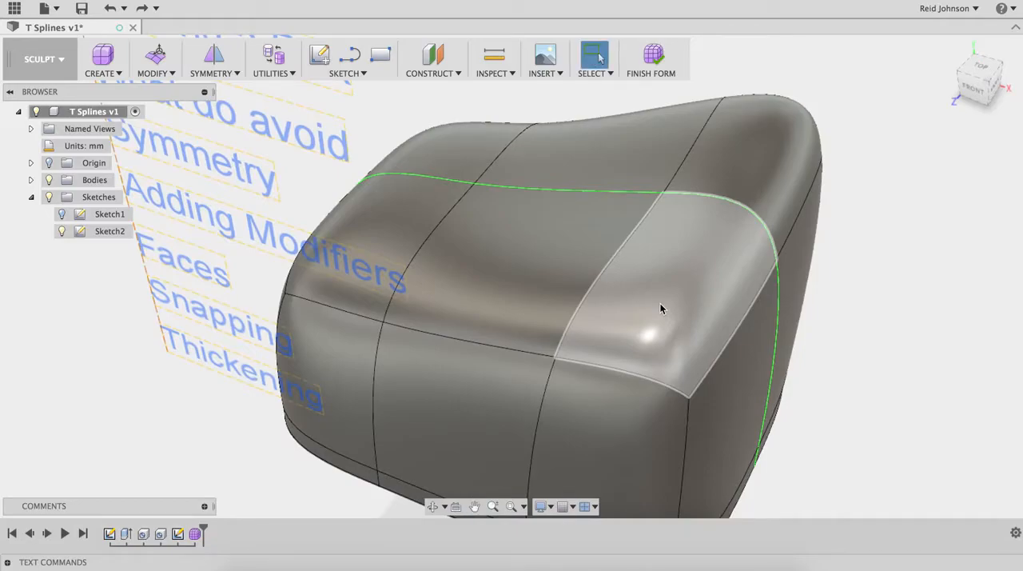
Step: Use Edit Form to extrude the front corner face on the form's top upward by about 12 mm
{"action": "left_click", "coordinate": [660, 309]}
{"action": "right_click", "coordinate": [668, 297]}
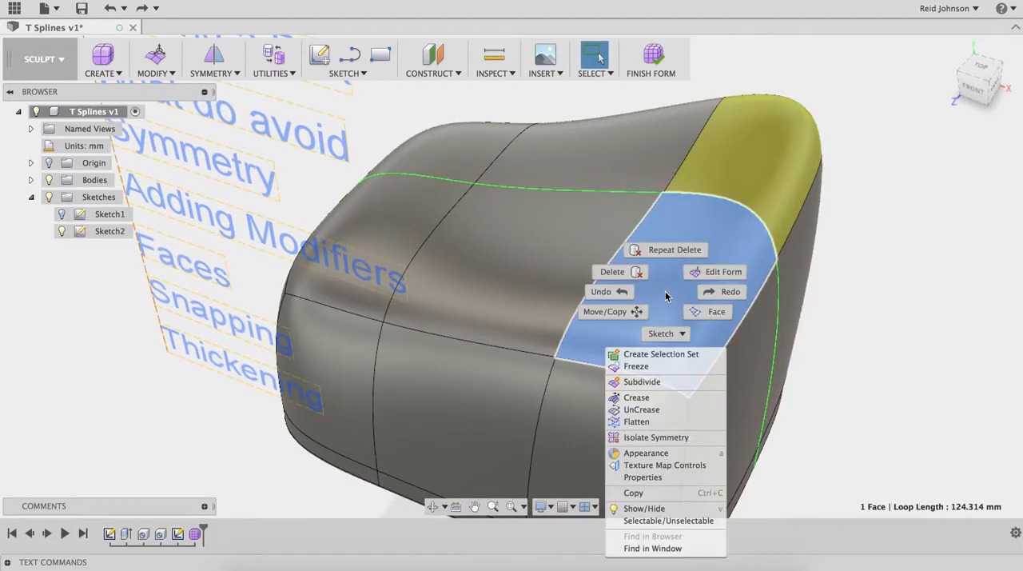
{"action": "left_click", "coordinate": [698, 273]}
{"action": "middle_click_drag", "start_coordinate": [676, 296], "coordinate": [631, 274]}
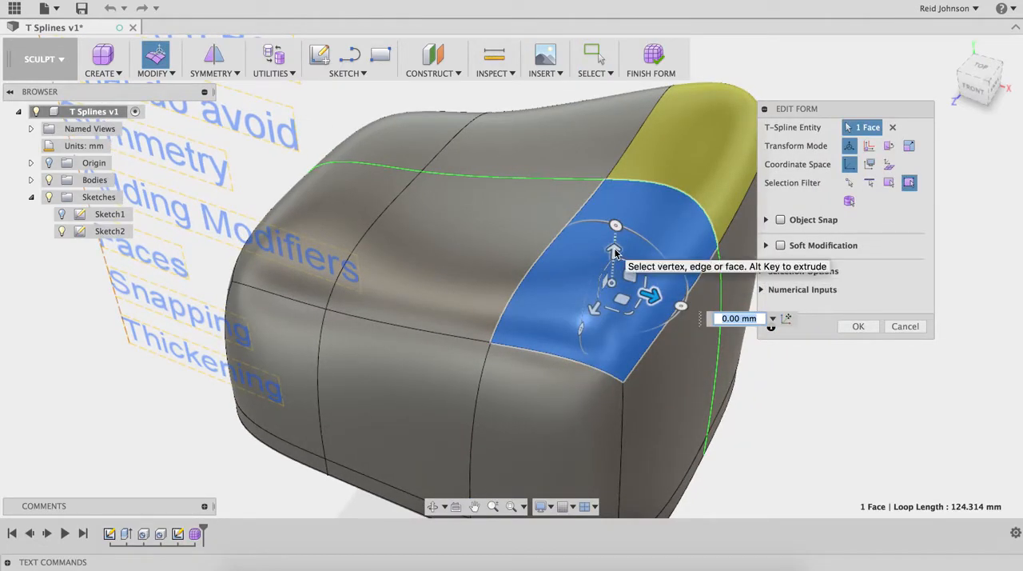
{"action": "left_click_drag", "start_coordinate": [614, 251], "coordinate": [618, 190]}
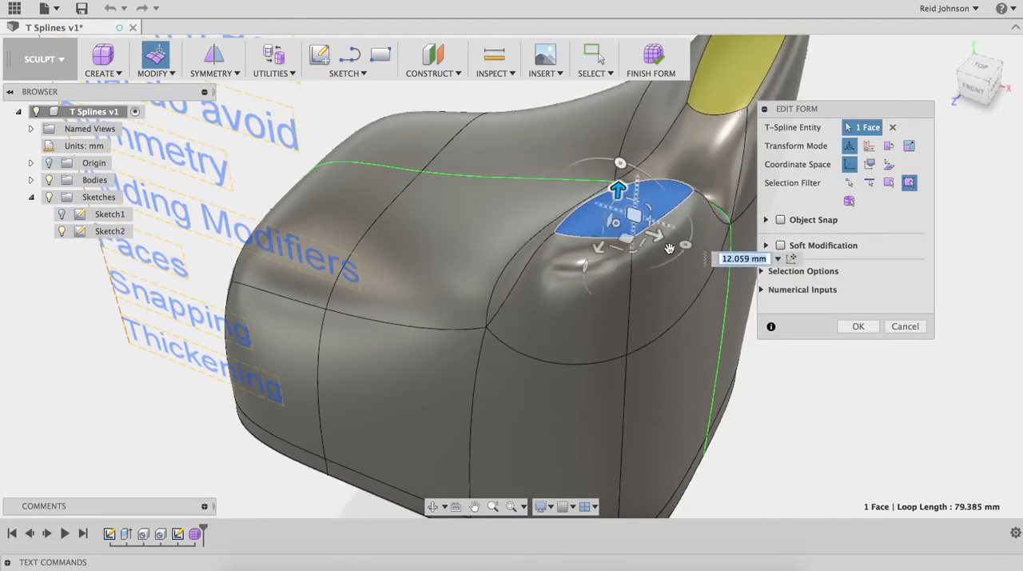
Step: Try sliding the extruded corner face horizontally, cancel the edit, and undo the extrusion
{"action": "left_click_drag", "start_coordinate": [625, 241], "coordinate": [593, 268]}
{"action": "middle_click_drag", "start_coordinate": [610, 300], "coordinate": [684, 306], "text": "shift"}
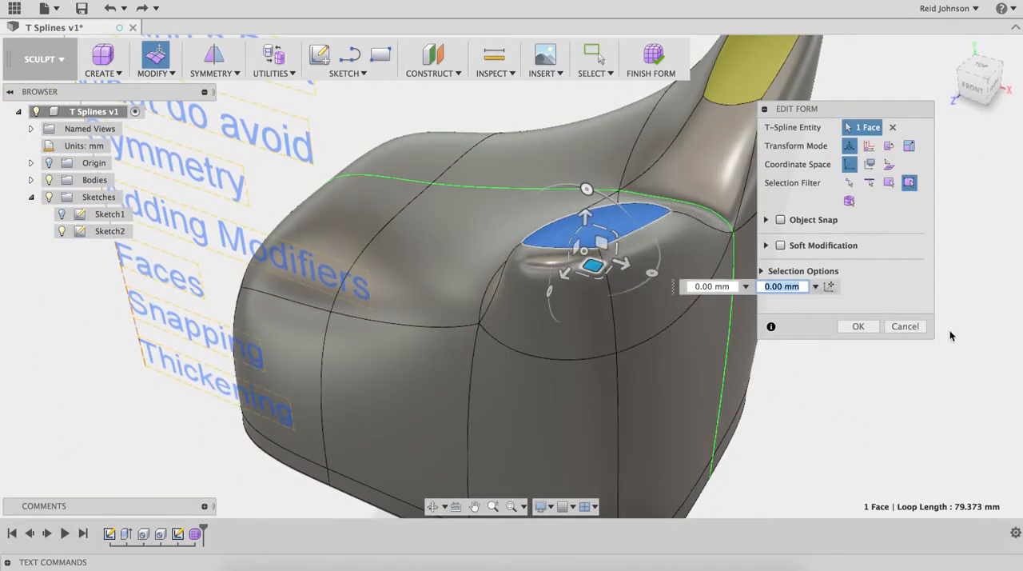
{"action": "left_click", "coordinate": [906, 326]}
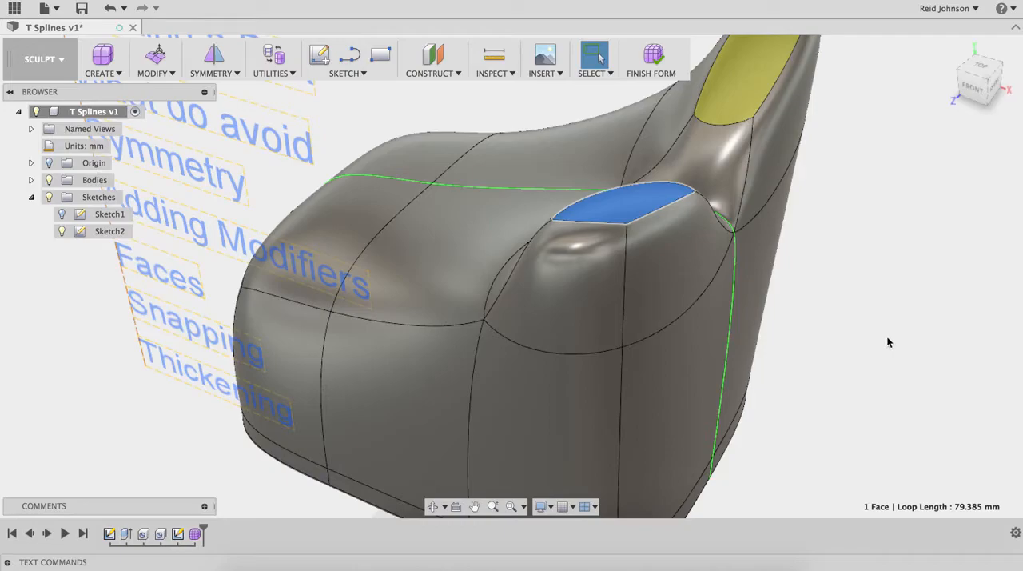
{"action": "key", "text": "super+z"}
Step: Hide the existing T-spline body Body1 to clear the workspace
{"action": "middle_click_drag", "start_coordinate": [815, 355], "coordinate": [912, 315]}
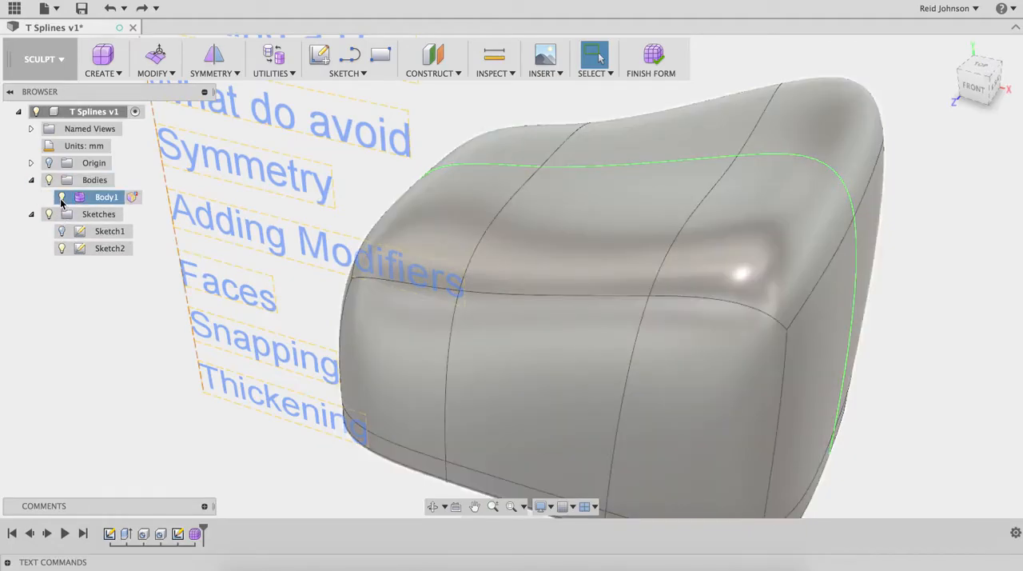
{"action": "left_click", "coordinate": [62, 197]}
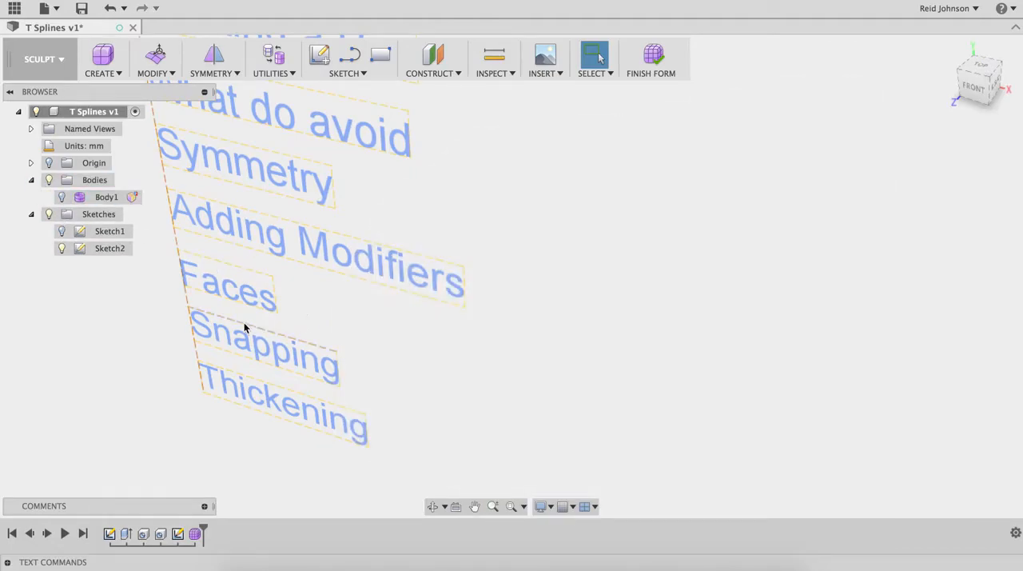
{"action": "middle_click_drag", "start_coordinate": [405, 319], "coordinate": [288, 306]}
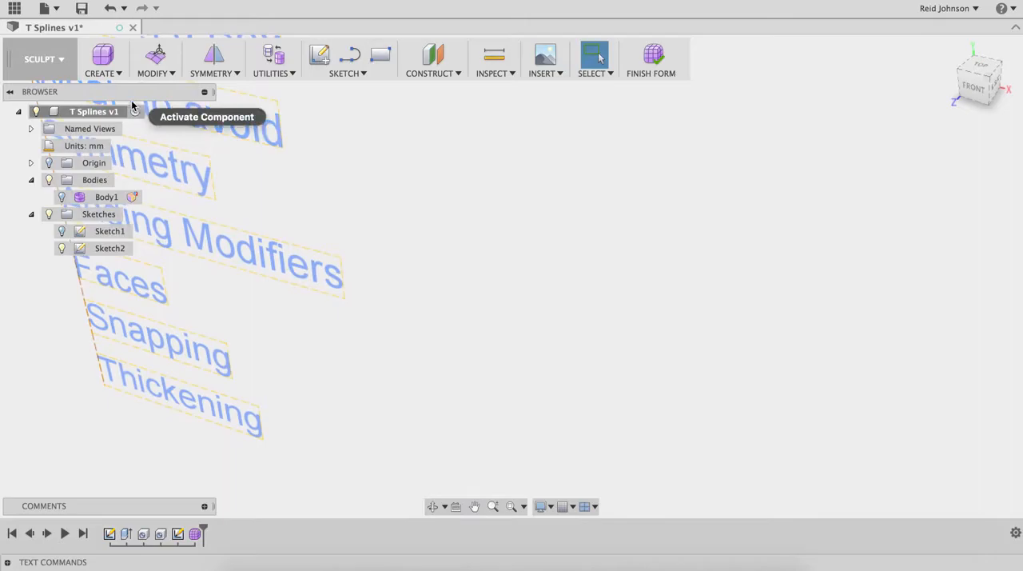
Step: Create a single four-sided T-spline face on the horizontal plane, starting at the origin with one edge along the X axis
{"action": "left_click", "coordinate": [116, 74]}
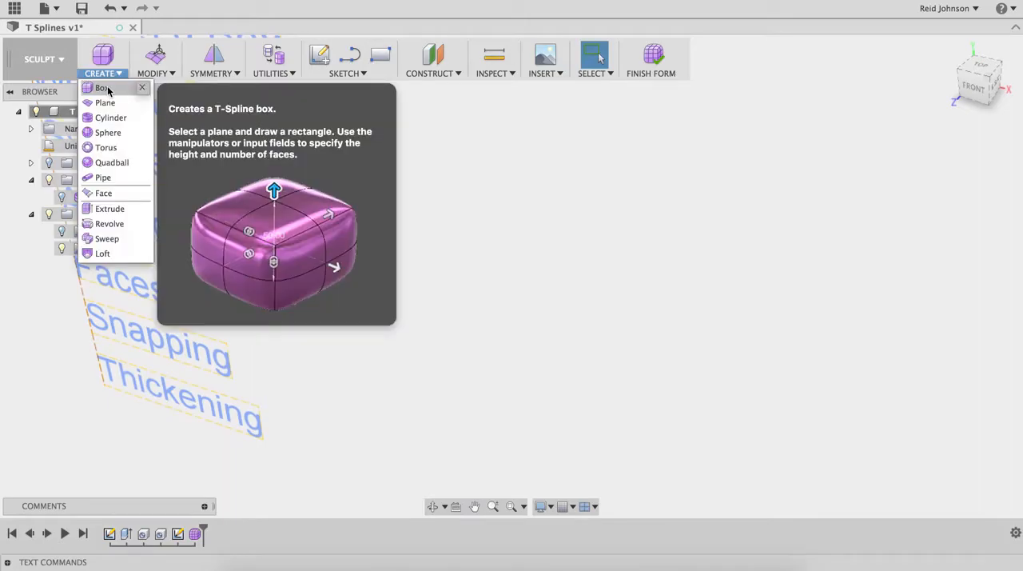
{"action": "left_click", "coordinate": [109, 196]}
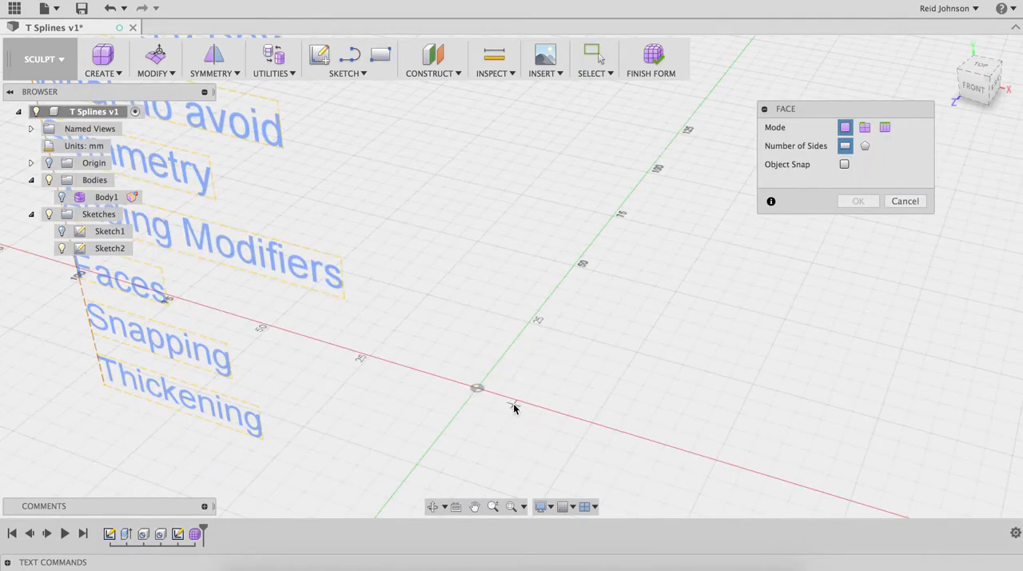
{"action": "middle_click_drag", "start_coordinate": [514, 408], "coordinate": [449, 326]}
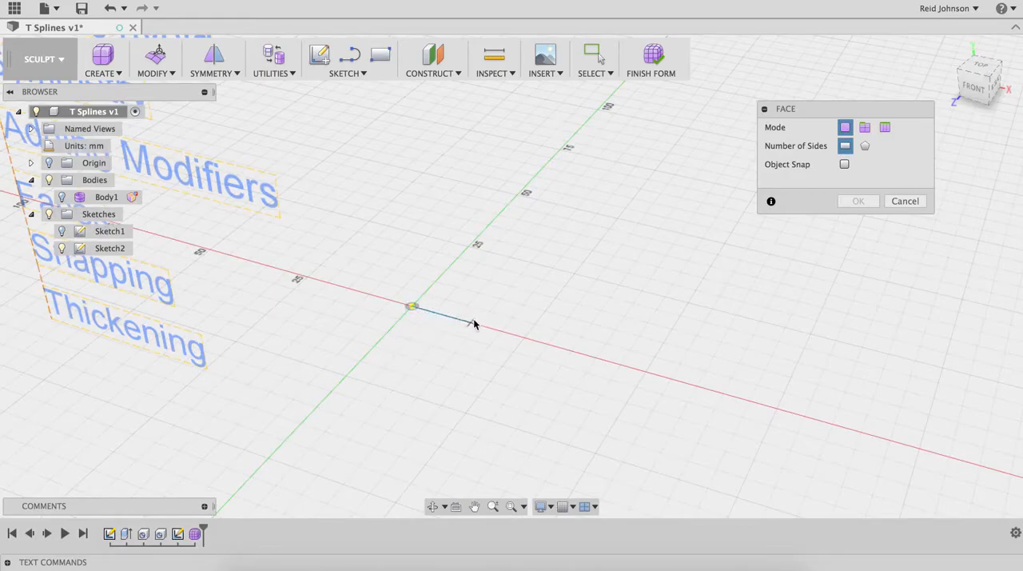
{"action": "left_click", "coordinate": [481, 326]}
{"action": "left_click", "coordinate": [438, 376]}
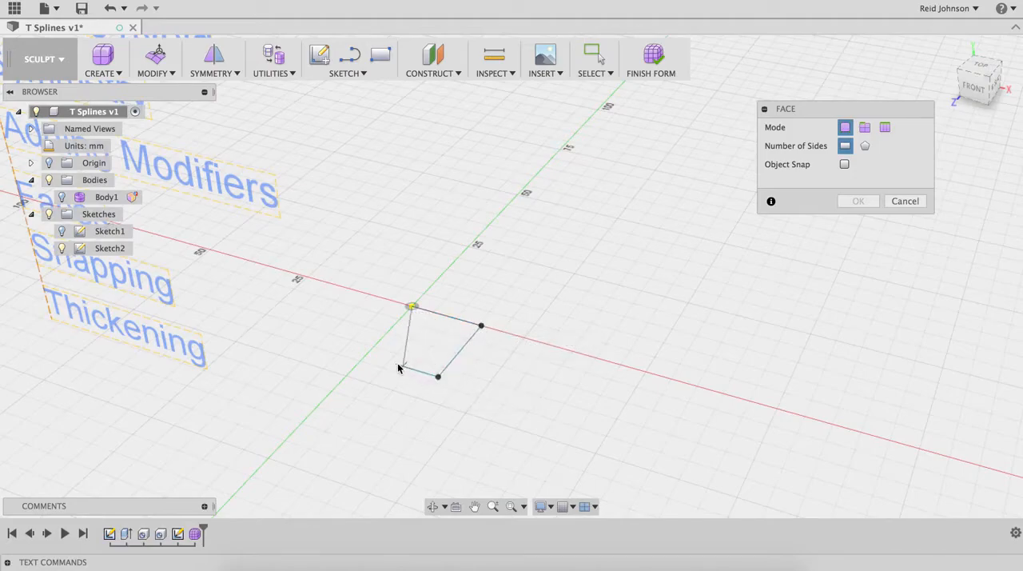
{"action": "left_click", "coordinate": [371, 352]}
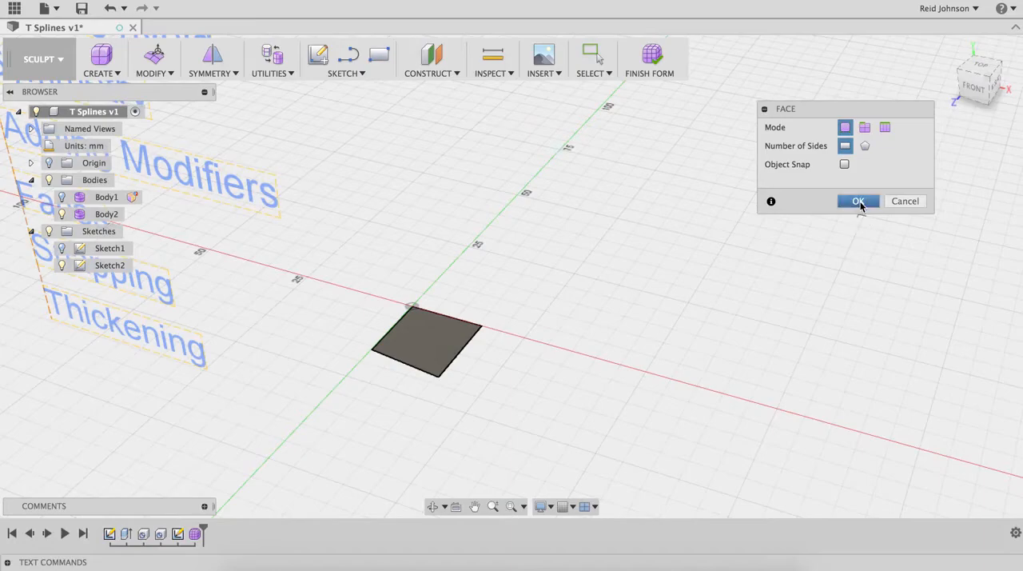
Step: Add a larger four-sided face along the X axis that shares the first face's edge, and finish the Face command
{"action": "left_click", "coordinate": [480, 328]}
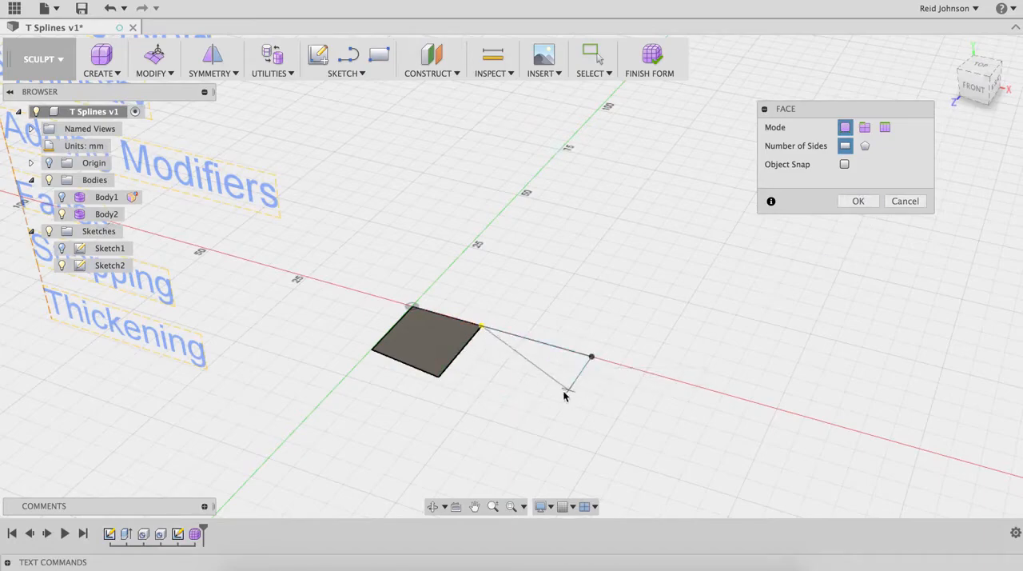
{"action": "left_click", "coordinate": [436, 377]}
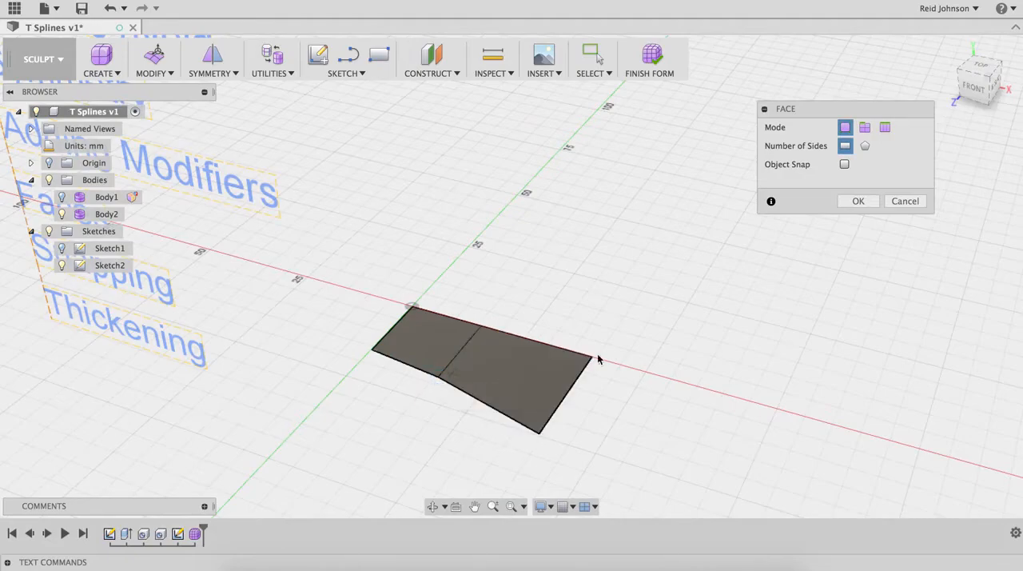
{"action": "left_click", "coordinate": [857, 201]}
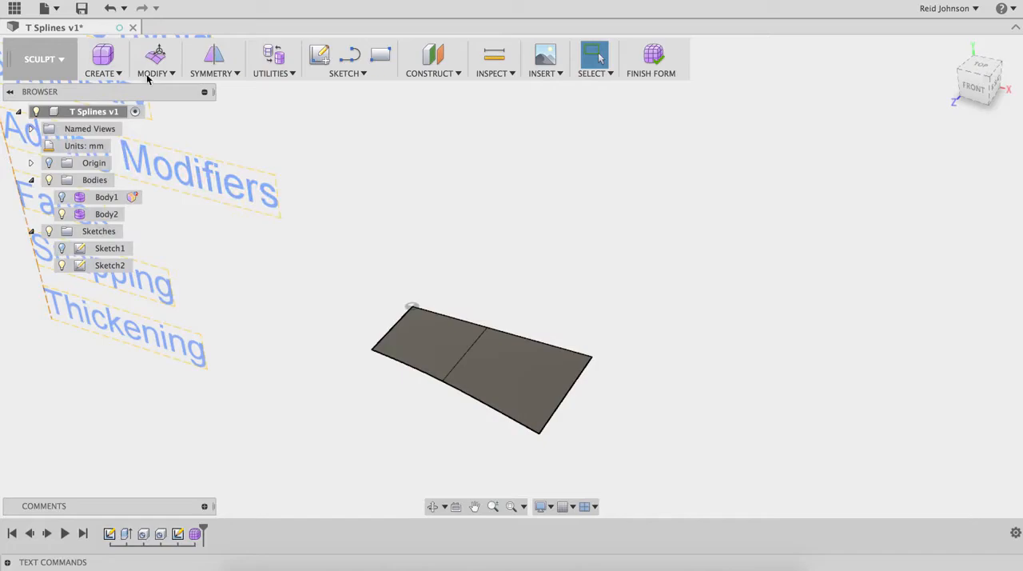
Step: Mirror-duplicate Body2 across the vertical plane through the X axis, with Weld enabled at 0.01 mm tolerance
{"action": "left_click", "coordinate": [229, 76]}
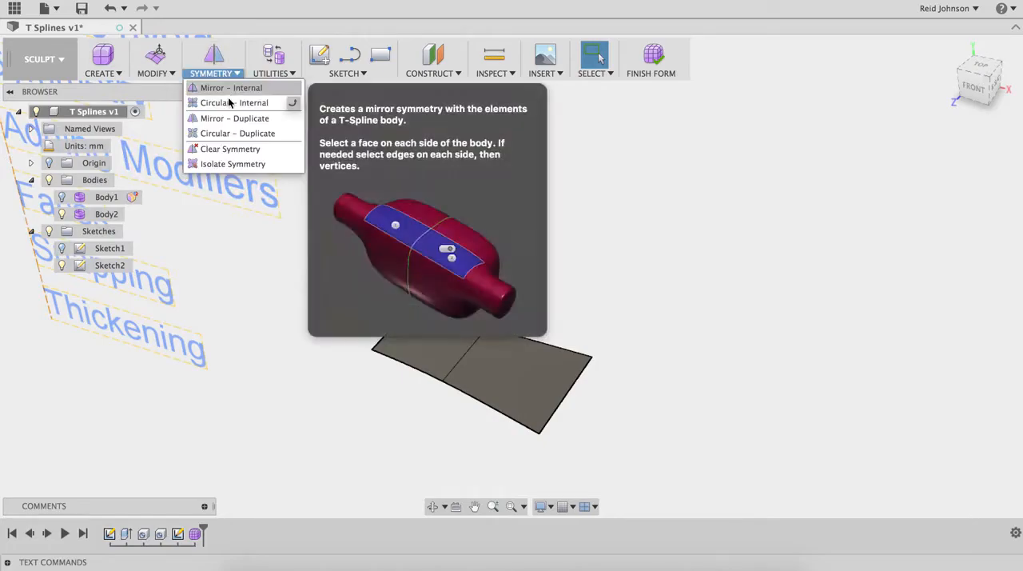
{"action": "left_click", "coordinate": [237, 120]}
{"action": "left_click", "coordinate": [462, 349]}
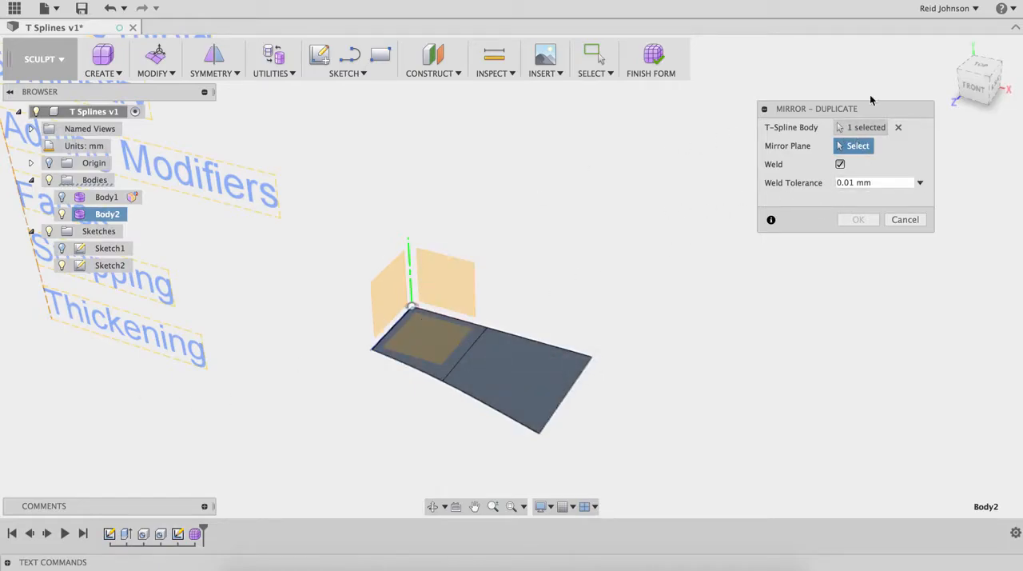
{"action": "left_click", "coordinate": [434, 283]}
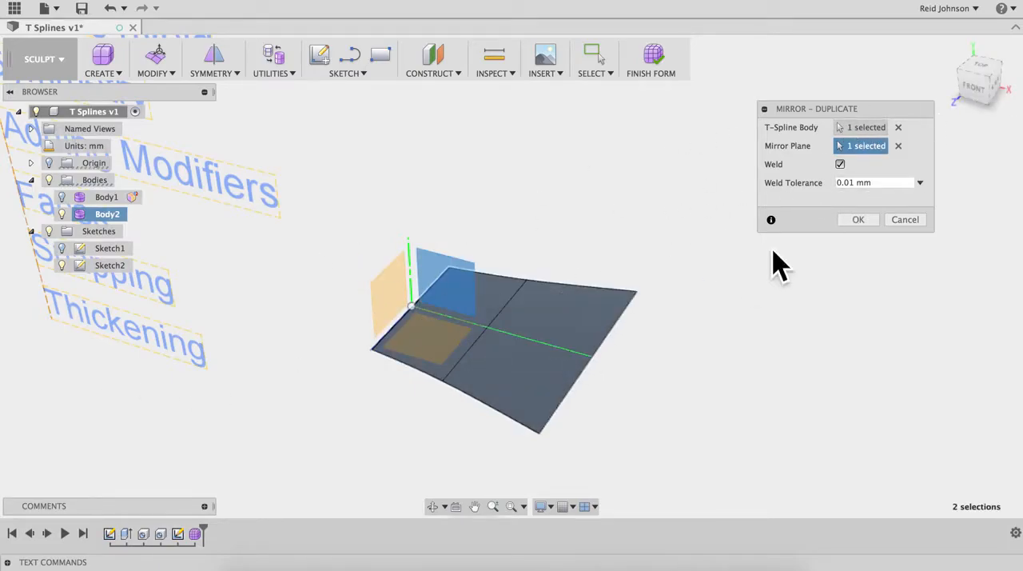
{"action": "left_click", "coordinate": [857, 220]}
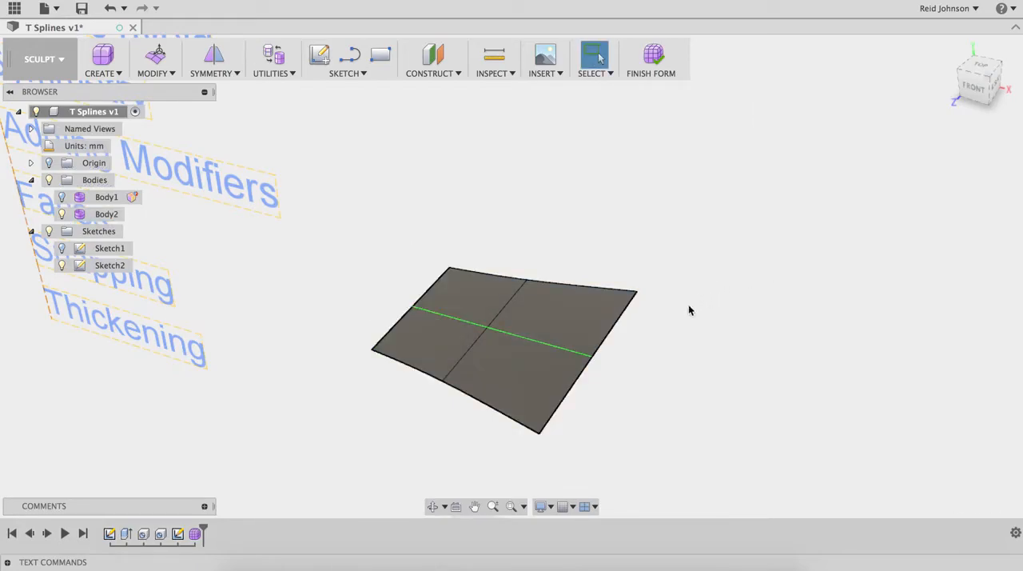
Step: Use Edit Form to extrude an edge at the surface's origin end downward by about 8.7 mm
{"action": "middle_click_drag", "start_coordinate": [684, 311], "coordinate": [528, 363], "text": "shift"}
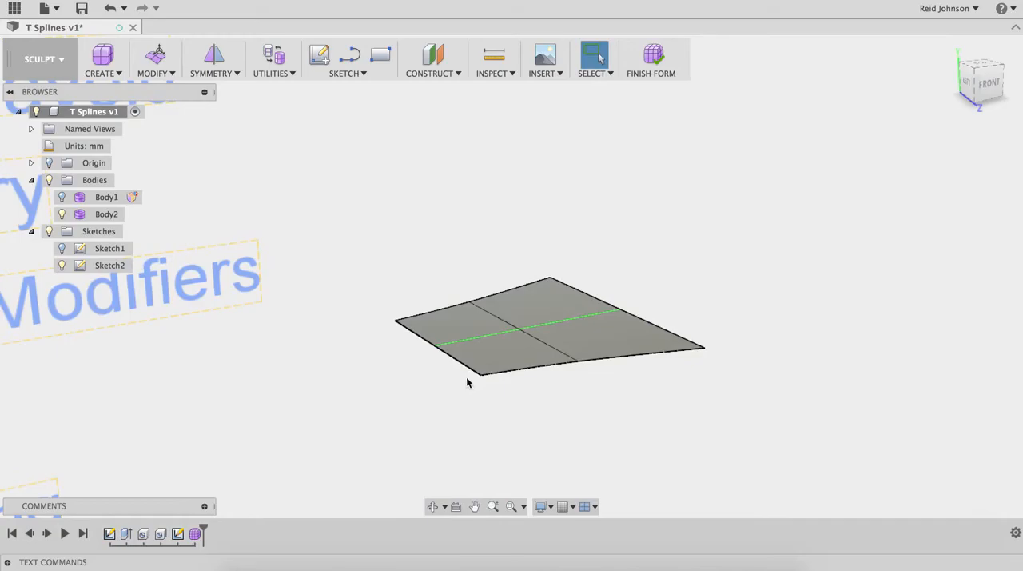
{"action": "right_click", "coordinate": [424, 292]}
{"action": "left_click", "coordinate": [448, 260]}
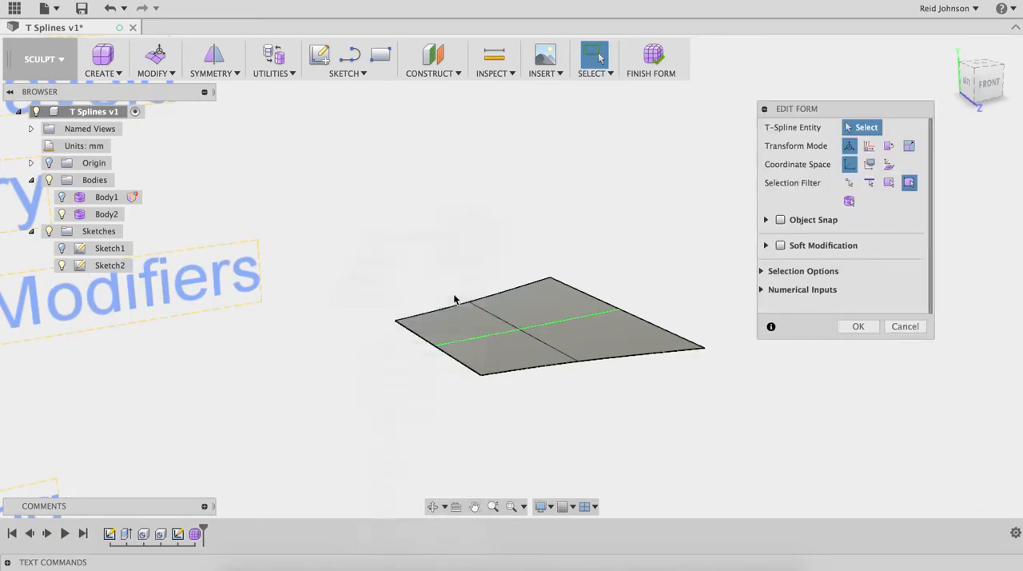
{"action": "left_click", "coordinate": [450, 332]}
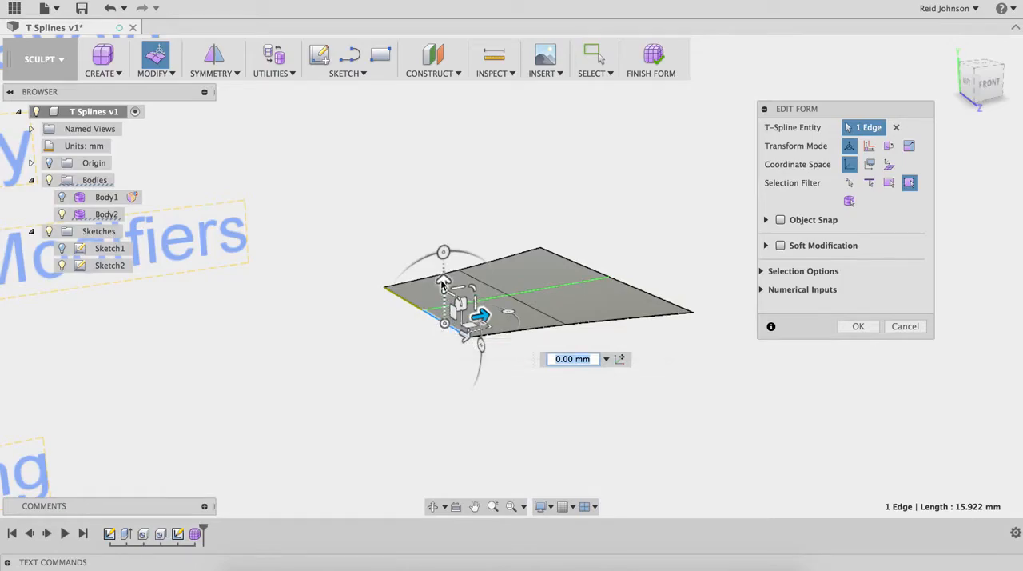
{"action": "left_click_drag", "start_coordinate": [444, 280], "coordinate": [445, 333]}
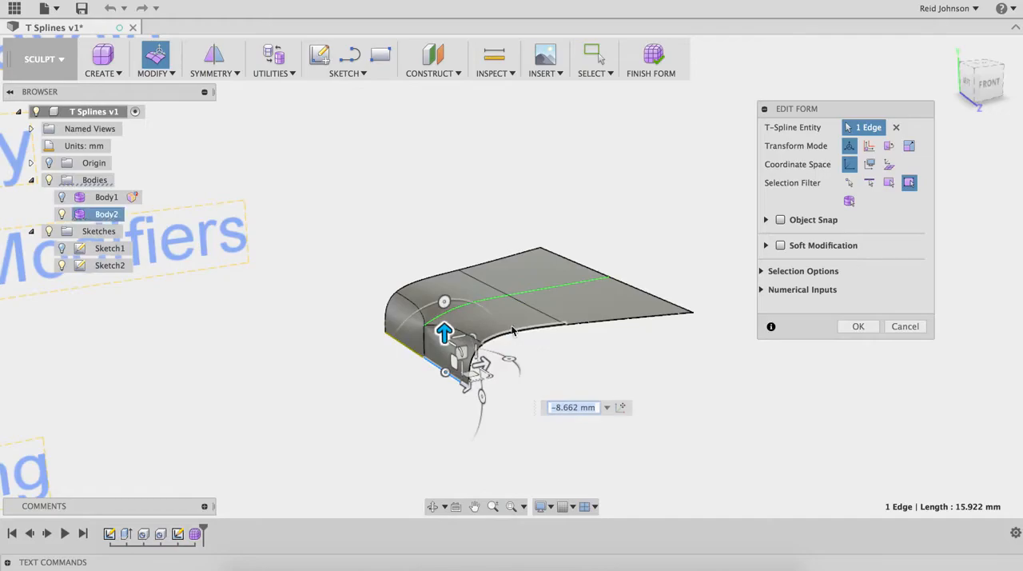
Step: Extrude the three-edge front side boundary by about 7.3 mm along X and 6 mm downward
{"action": "middle_click_drag", "start_coordinate": [523, 331], "coordinate": [442, 304]}
{"action": "middle_click_drag", "start_coordinate": [400, 342], "coordinate": [409, 334], "text": "shift"}
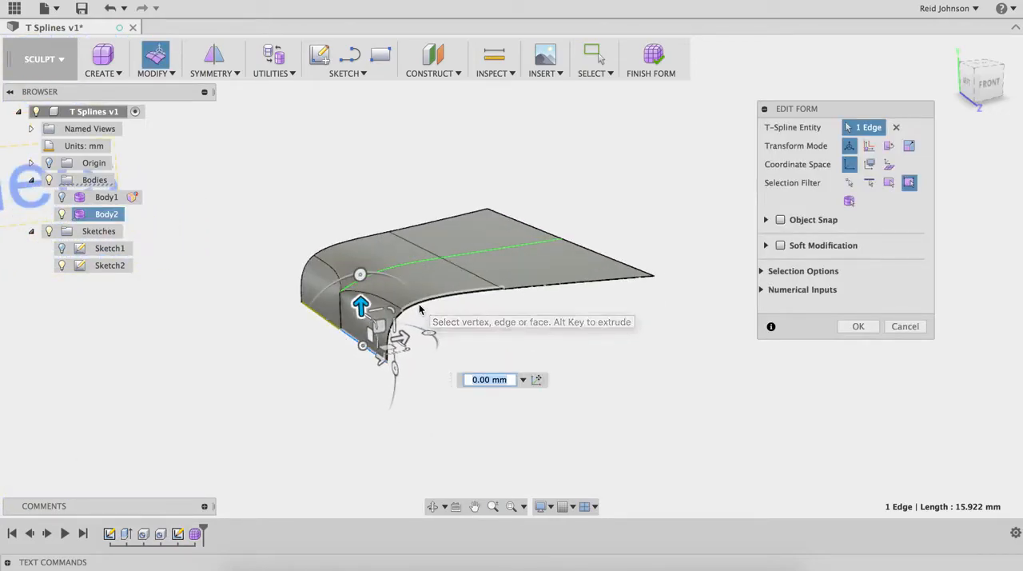
{"action": "double_click", "coordinate": [523, 286]}
{"action": "mouse_move", "coordinate": [528, 292]}
{"action": "middle_mouse_down", "text": "shift"}
{"action": "mouse_move", "coordinate": [507, 313]}
{"action": "mouse_move", "coordinate": [528, 308]}
{"action": "middle_mouse_up", "text": "shift"}
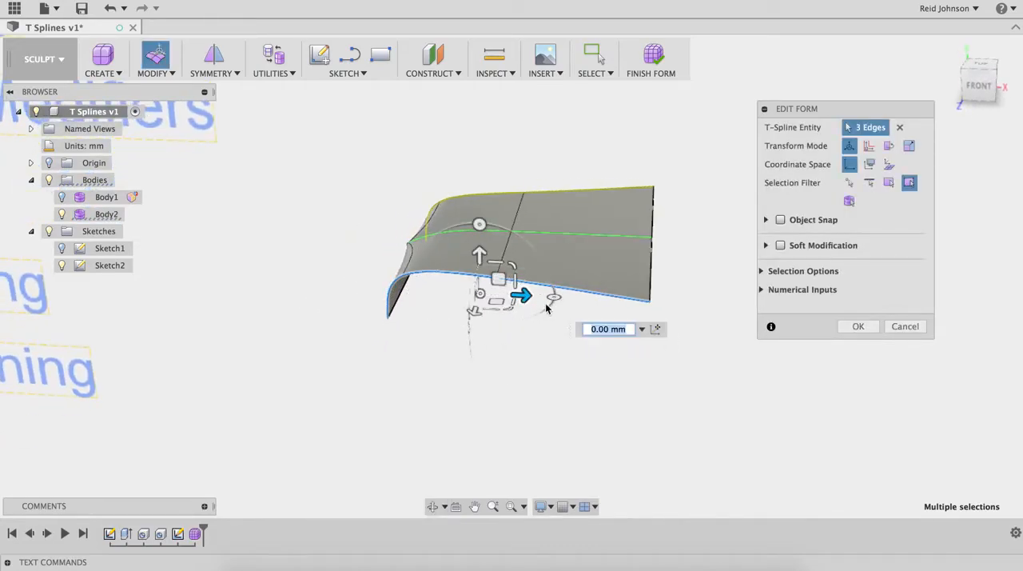
{"action": "left_click_drag", "start_coordinate": [498, 279], "coordinate": [549, 319]}
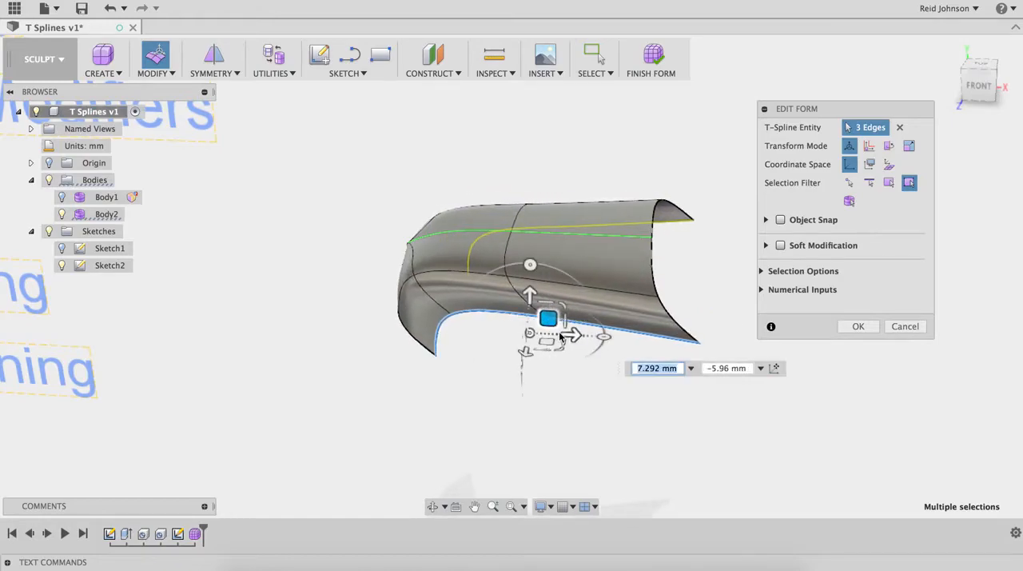
Step: Extrude the lower side edge at the positive X end by about 4.7 mm along X and 9.5 mm downward
{"action": "left_click", "coordinate": [595, 363]}
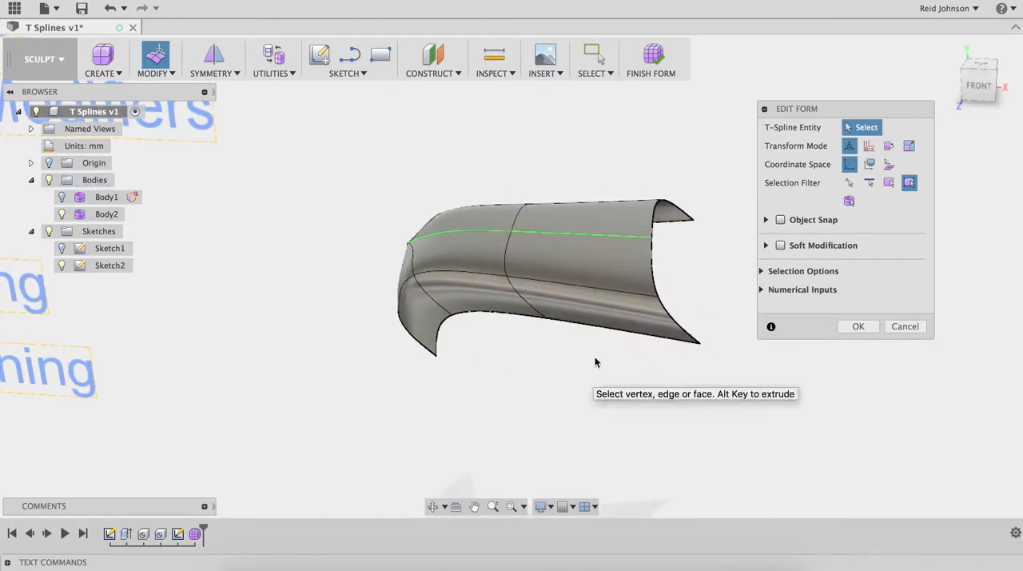
{"action": "left_click", "coordinate": [593, 328]}
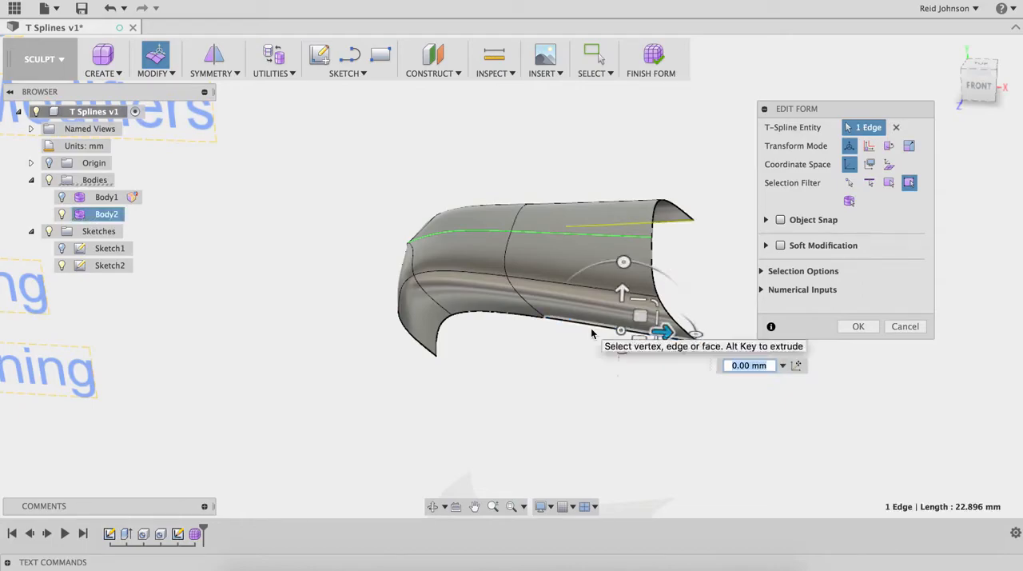
{"action": "left_click_drag", "start_coordinate": [640, 316], "coordinate": [670, 370]}
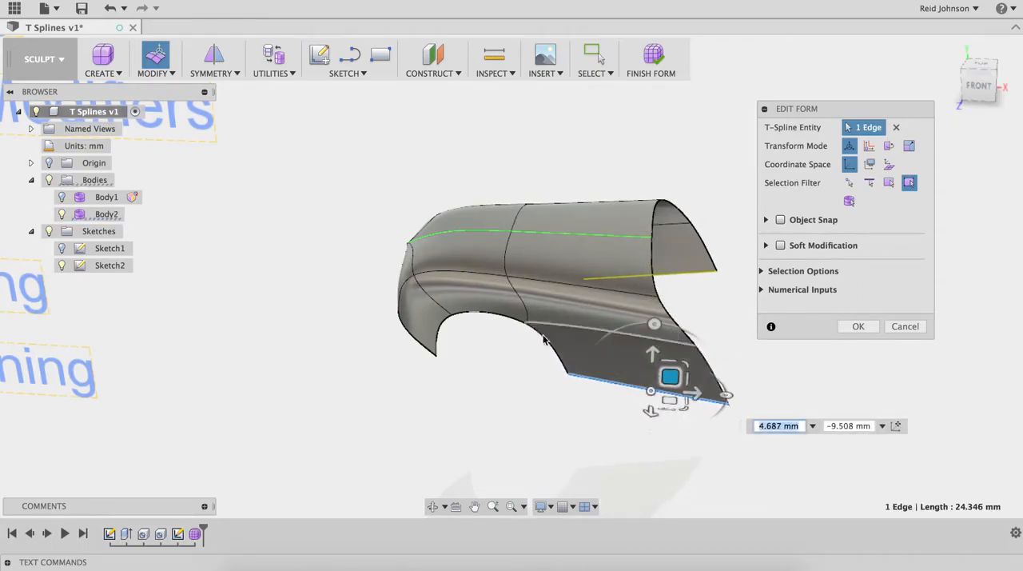
Step: Extrude the side wall's two end edges along positive X twice, the second time by about 15.5 mm
{"action": "middle_click_drag", "start_coordinate": [569, 354], "coordinate": [502, 360]}
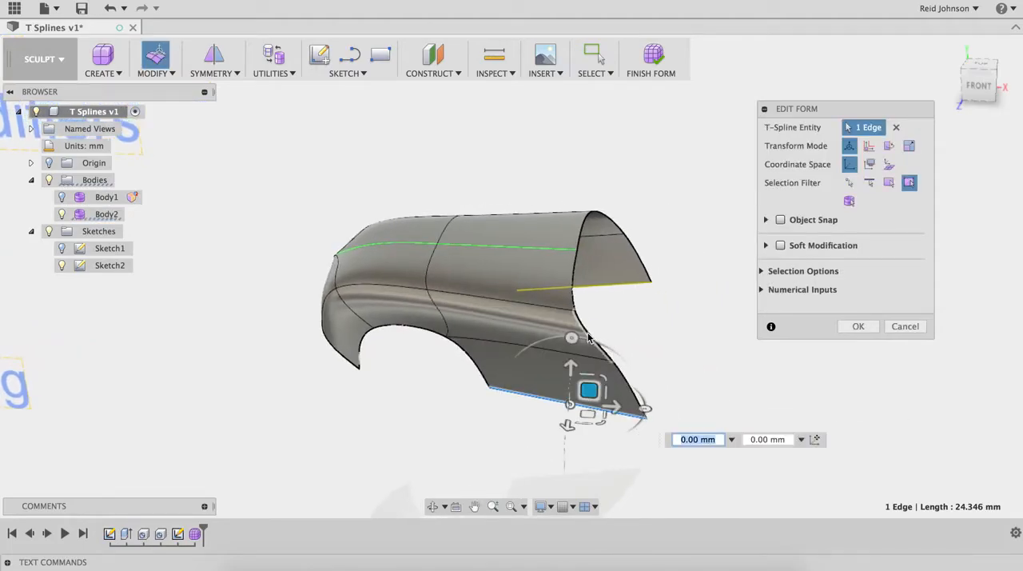
{"action": "left_click", "coordinate": [588, 337]}
{"action": "left_click", "coordinate": [631, 387], "text": "shift"}
{"action": "middle_click_drag", "start_coordinate": [609, 353], "coordinate": [520, 344]}
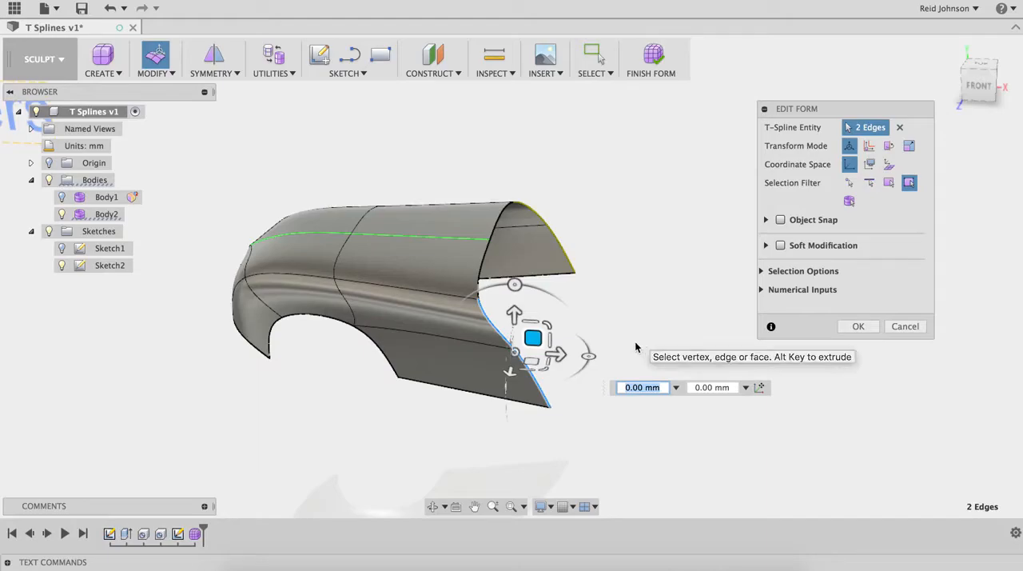
{"action": "left_click_drag", "start_coordinate": [558, 360], "coordinate": [680, 358]}
{"action": "middle_click_drag", "start_coordinate": [591, 356], "coordinate": [538, 369]}
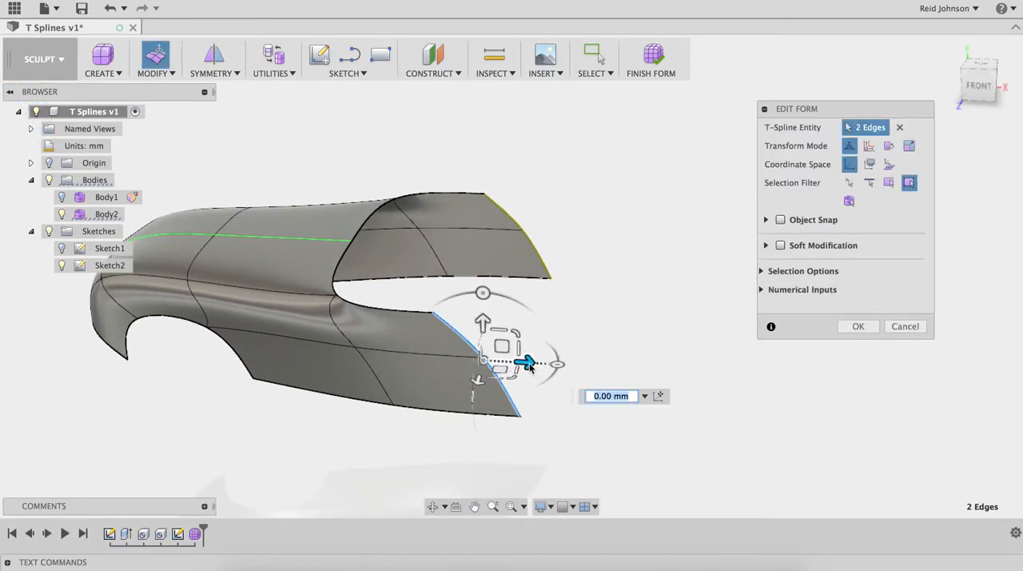
{"action": "left_click_drag", "start_coordinate": [529, 365], "coordinate": [638, 368]}
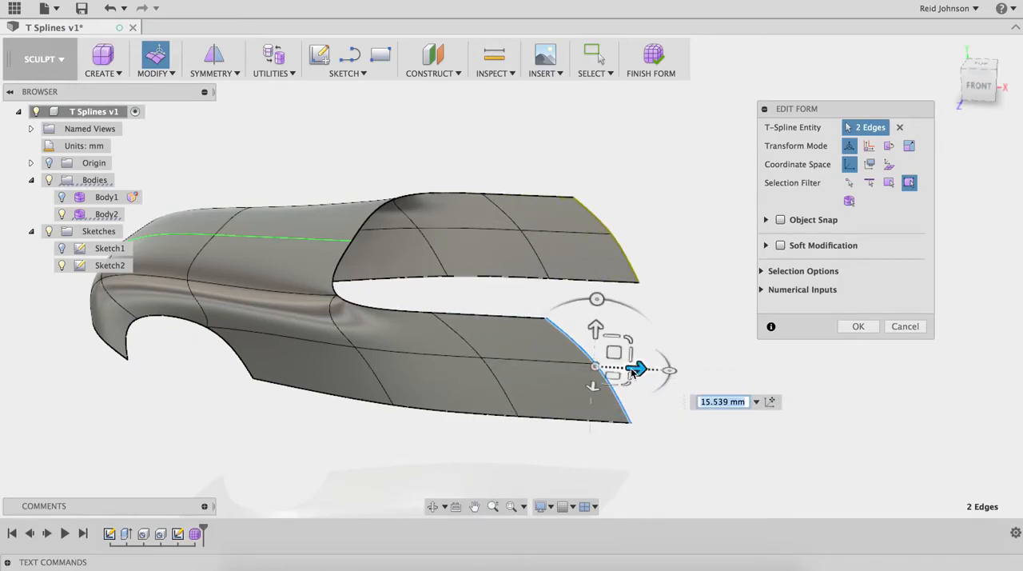
Step: Extrude only the side wall's upper end edge along positive X by about 16 mm, and again by about 12 mm
{"action": "left_click", "coordinate": [574, 344]}
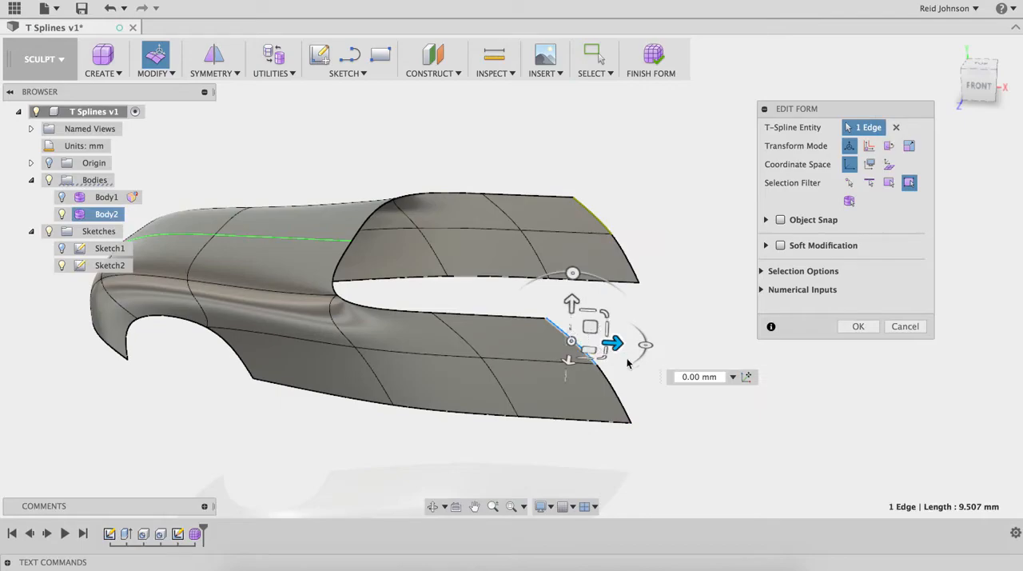
{"action": "left_click_drag", "start_coordinate": [614, 344], "coordinate": [732, 350]}
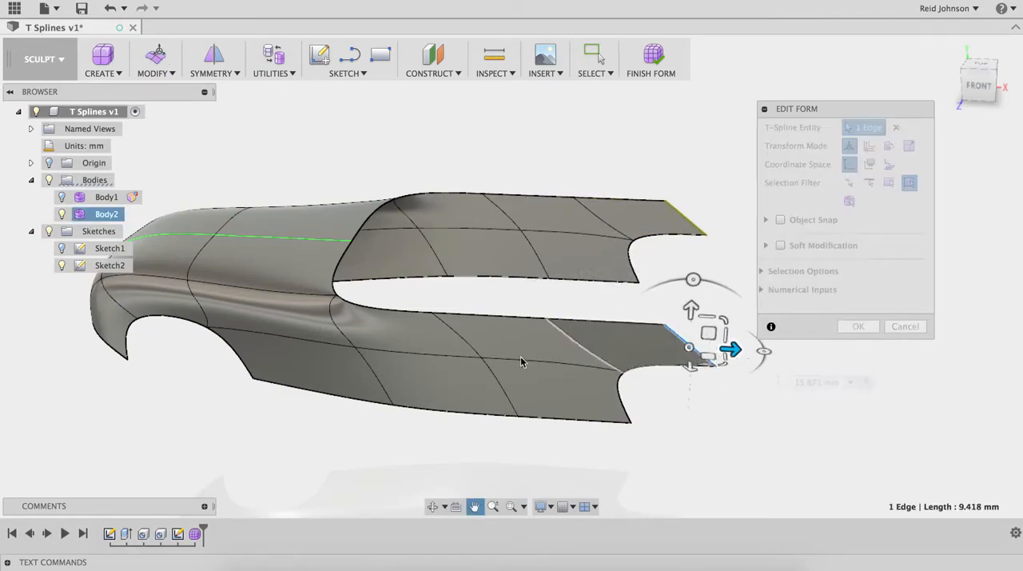
{"action": "middle_click_drag", "start_coordinate": [532, 364], "coordinate": [342, 360]}
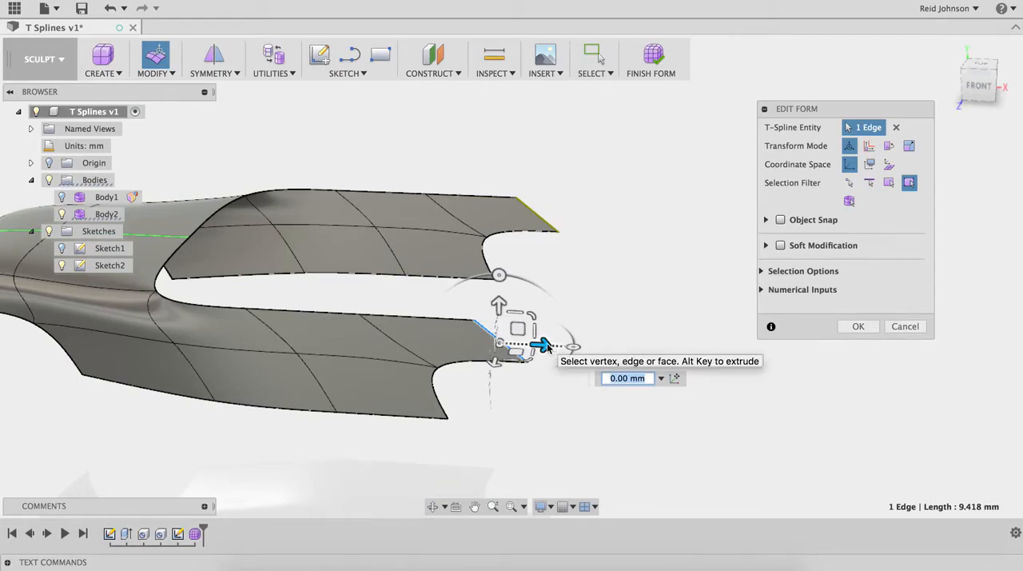
{"action": "left_click_drag", "start_coordinate": [546, 344], "coordinate": [631, 350]}
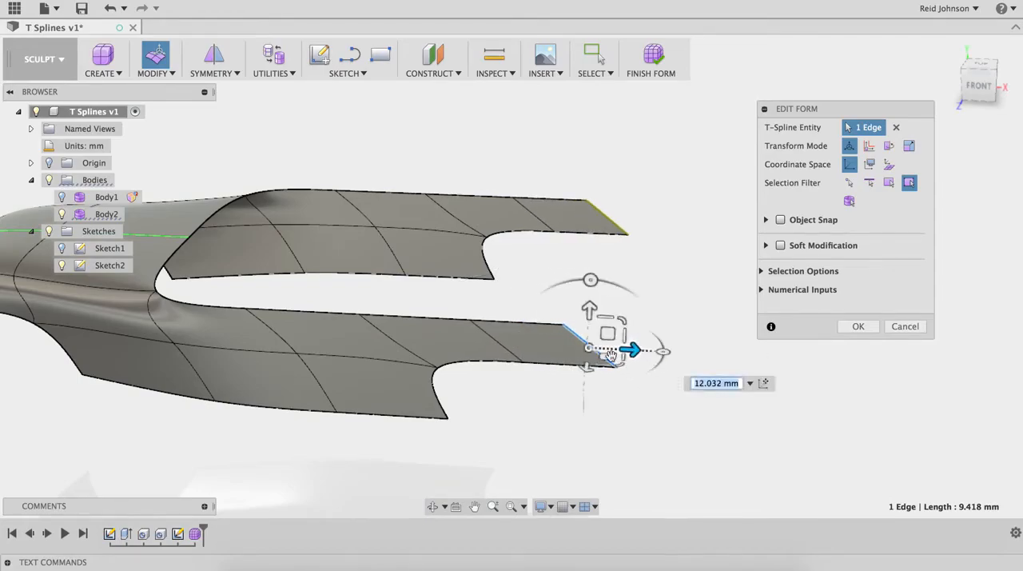
Step: Extrude the lower edge of the outermost side wall face downward by about 9.5 mm to form a wheel-arch opening
{"action": "left_click", "coordinate": [551, 364]}
{"action": "left_click_drag", "start_coordinate": [570, 326], "coordinate": [568, 391]}
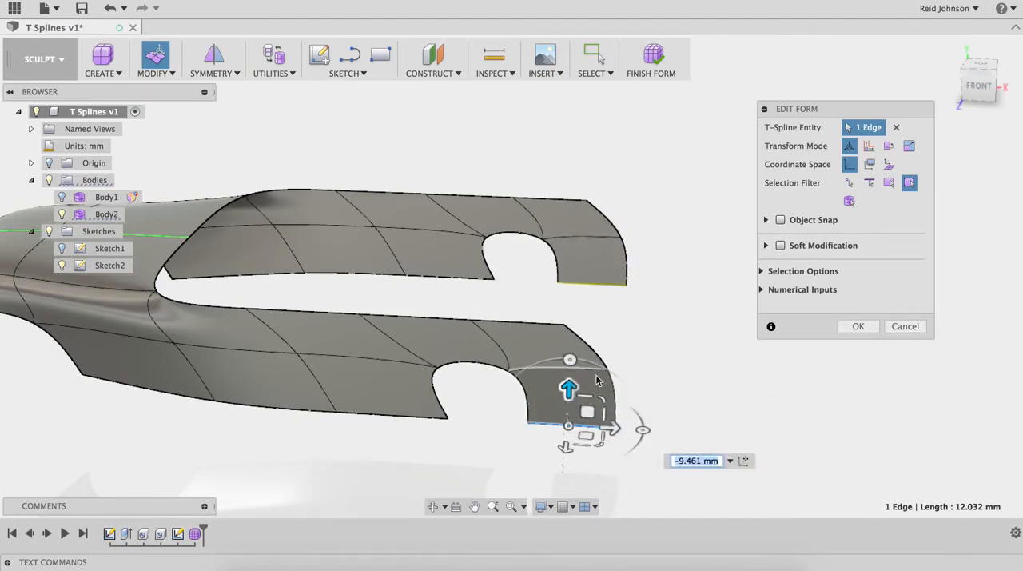
{"action": "middle_click_drag", "start_coordinate": [637, 380], "coordinate": [585, 391], "text": "shift"}
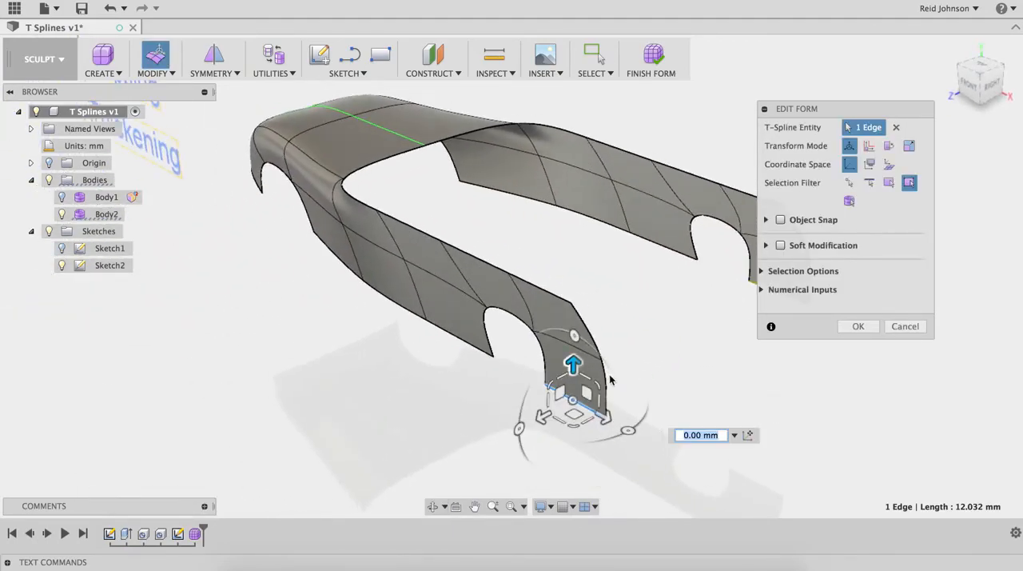
Step: Extrude the side wall's three vertical end edges about 24.1 mm inward to the symmetry plane, forming the rear panel
{"action": "left_click", "coordinate": [606, 381]}
{"action": "left_click", "coordinate": [586, 327], "text": "shift"}
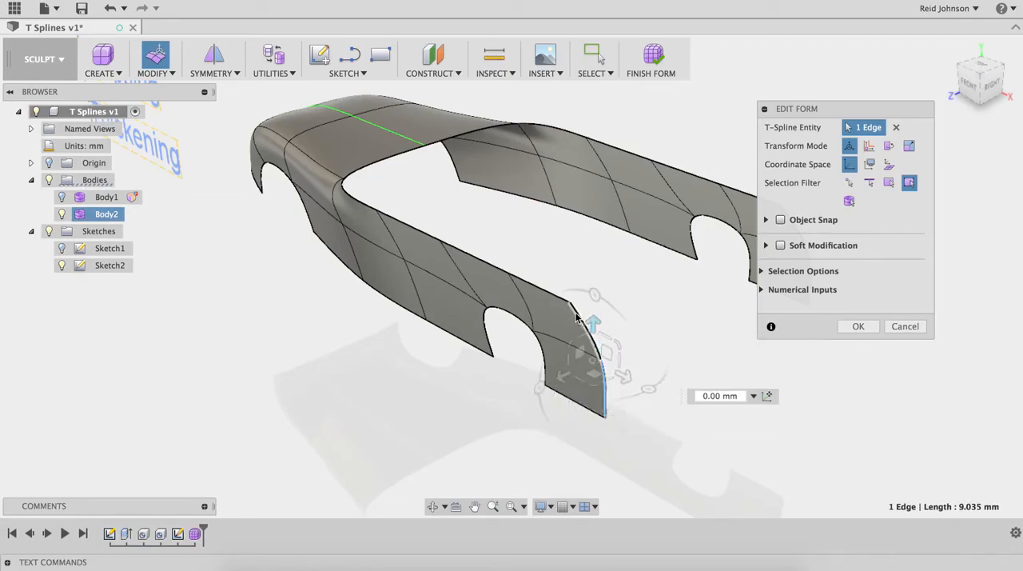
{"action": "left_click", "coordinate": [558, 295], "text": "shift"}
{"action": "middle_click_drag", "start_coordinate": [603, 292], "coordinate": [461, 360], "text": "shift"}
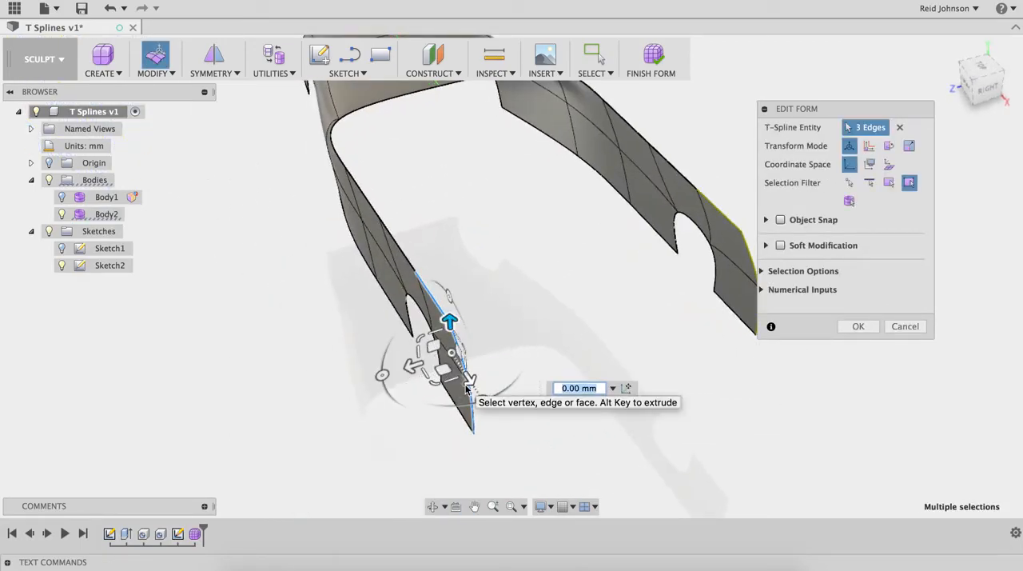
{"action": "left_click_drag", "start_coordinate": [406, 367], "coordinate": [560, 317]}
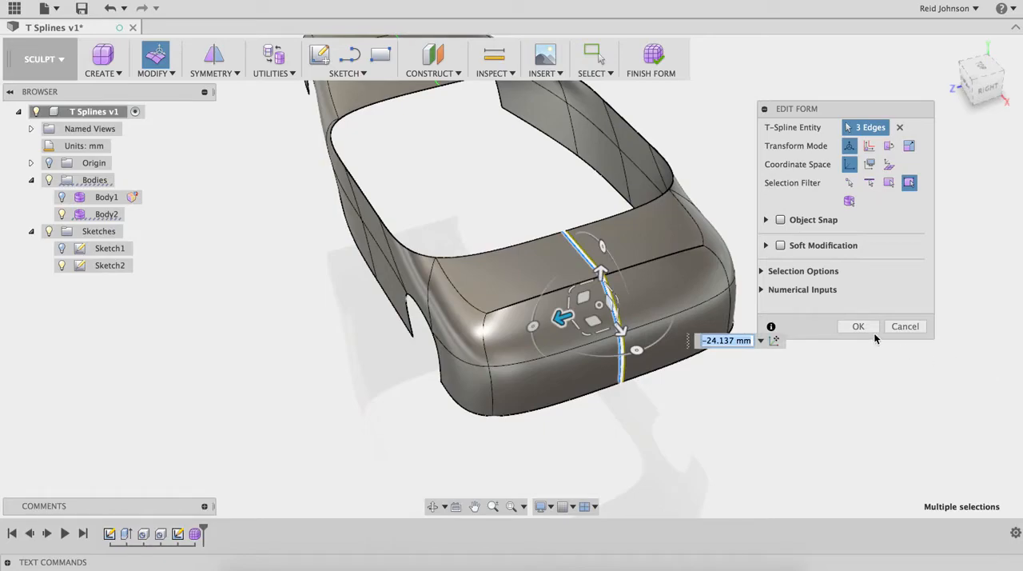
{"action": "scroll", "coordinate": [734, 307], "scroll_direction": "down", "scroll_amount": 2}
{"action": "scroll", "coordinate": [705, 290], "scroll_direction": "up", "scroll_amount": 8}
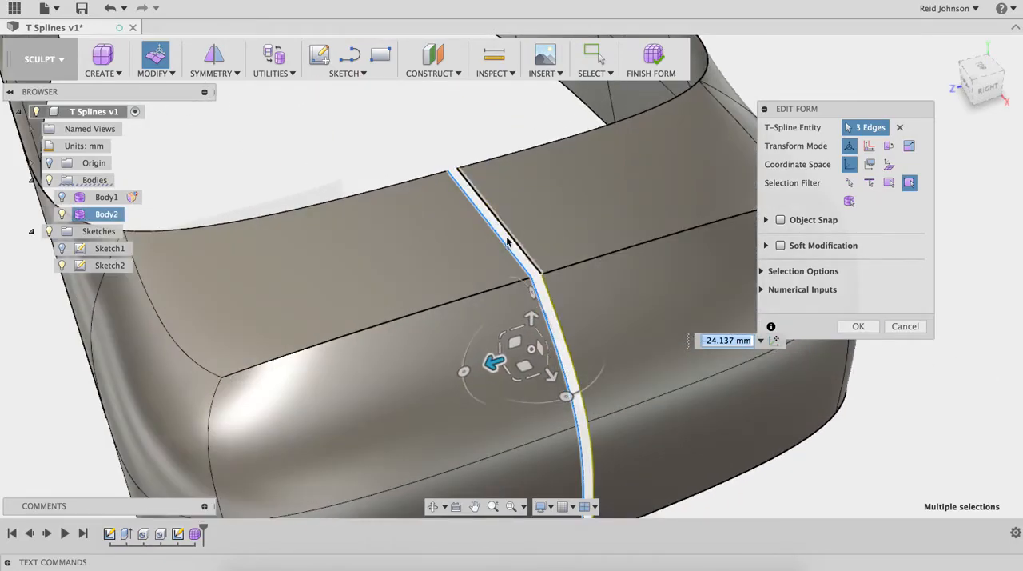
{"action": "left_click", "coordinate": [857, 326]}
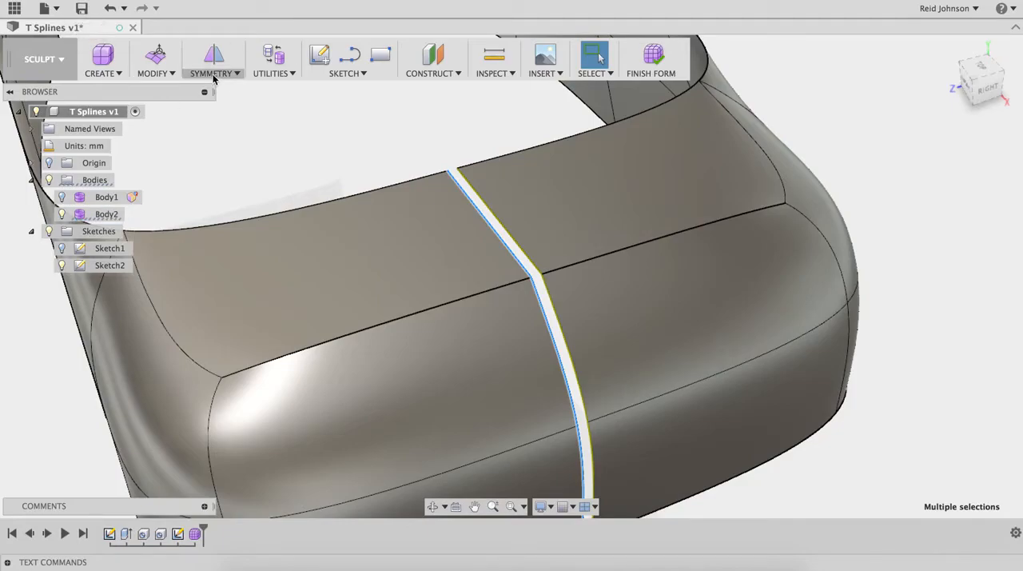
Step: Weld the facing vertex pairs along the rear centre gap using the Vertex to Vertex mode
{"action": "left_click", "coordinate": [176, 75]}
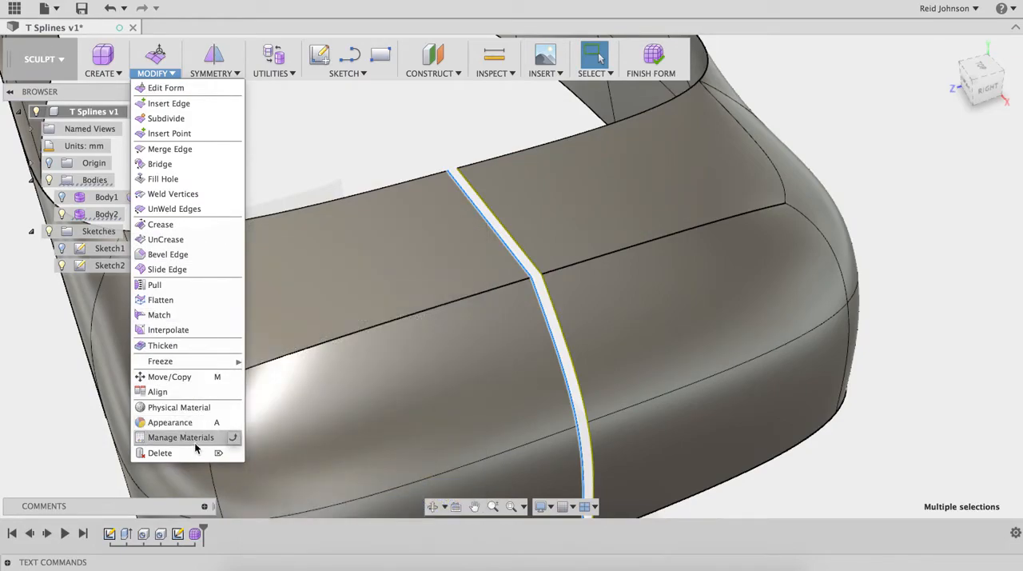
{"action": "left_click", "coordinate": [182, 194]}
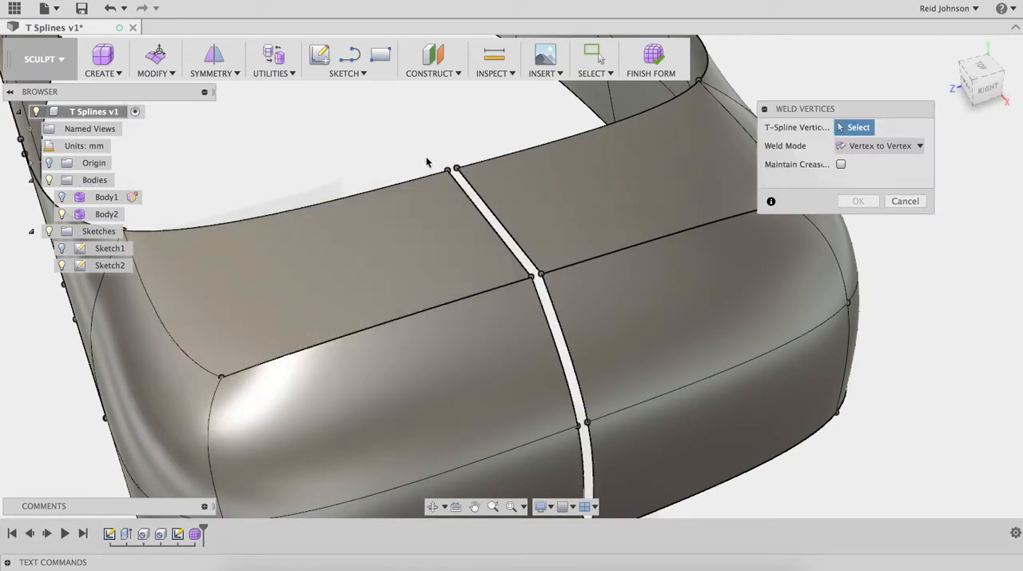
{"action": "left_click", "coordinate": [461, 180]}
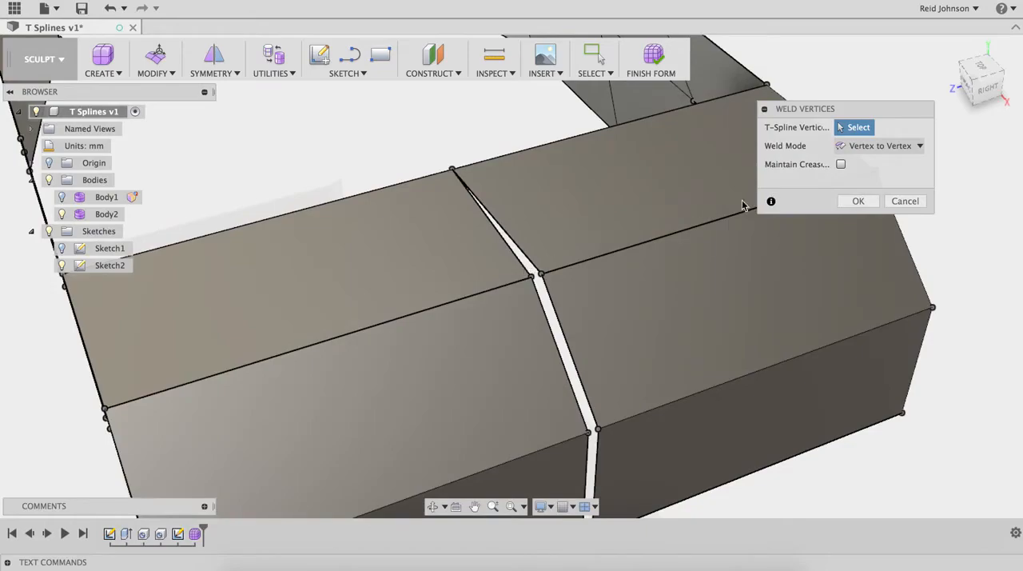
{"action": "left_click_drag", "start_coordinate": [564, 302], "coordinate": [564, 314]}
{"action": "middle_click_drag", "start_coordinate": [555, 306], "coordinate": [513, 173]}
{"action": "left_click_drag", "start_coordinate": [517, 284], "coordinate": [572, 339]}
{"action": "left_click_drag", "start_coordinate": [534, 417], "coordinate": [591, 461]}
Step: Weld the vertices of the open seam on the front centre line, using Weld to Tolerance at 0.01 mm
{"action": "scroll", "coordinate": [586, 361], "scroll_direction": "down", "scroll_amount": 5}
{"action": "middle_click_drag", "start_coordinate": [529, 366], "coordinate": [259, 274], "text": "shift"}
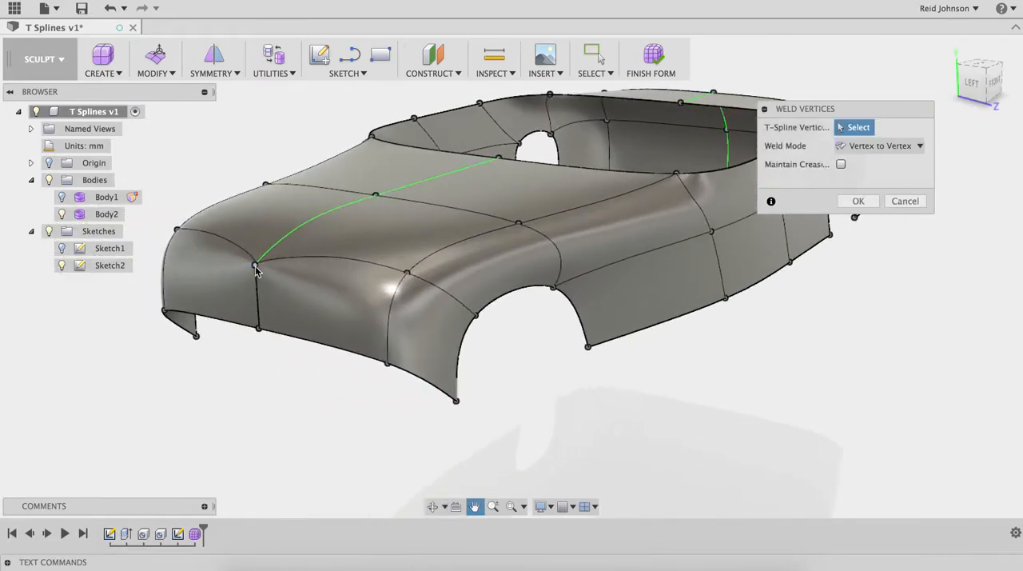
{"action": "left_click", "coordinate": [255, 265]}
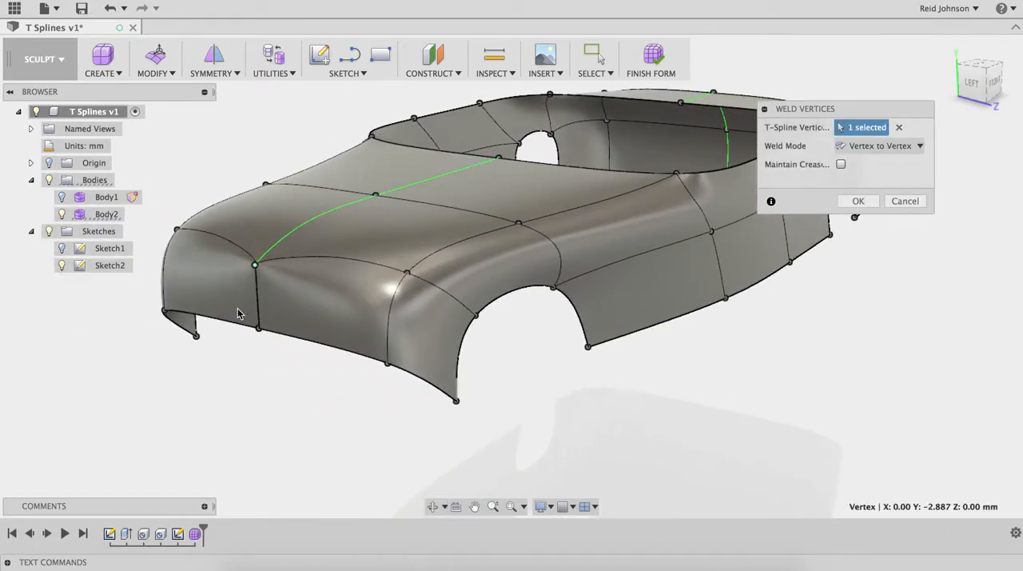
{"action": "left_click", "coordinate": [274, 347]}
{"action": "scroll", "coordinate": [369, 349], "scroll_direction": "up", "scroll_amount": 5}
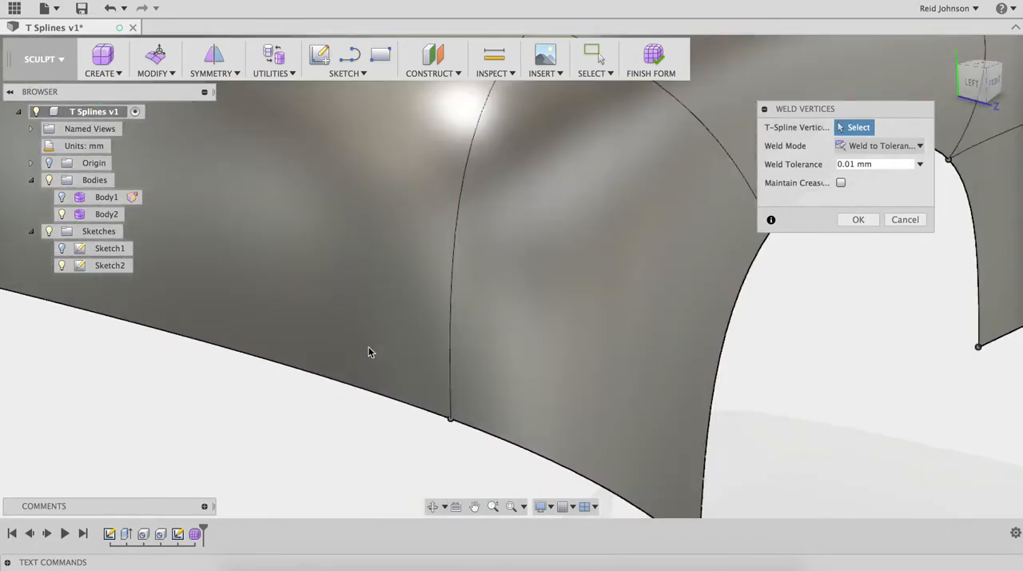
{"action": "scroll", "coordinate": [400, 334], "scroll_direction": "down", "scroll_amount": 7}
{"action": "middle_click_drag", "start_coordinate": [463, 333], "coordinate": [684, 379]}
{"action": "key", "text": "Escape"}
Step: Thicken the car shell by -0.369 mm with the Sharp type and Normal direction
{"action": "middle_click_drag", "start_coordinate": [457, 418], "coordinate": [540, 293]}
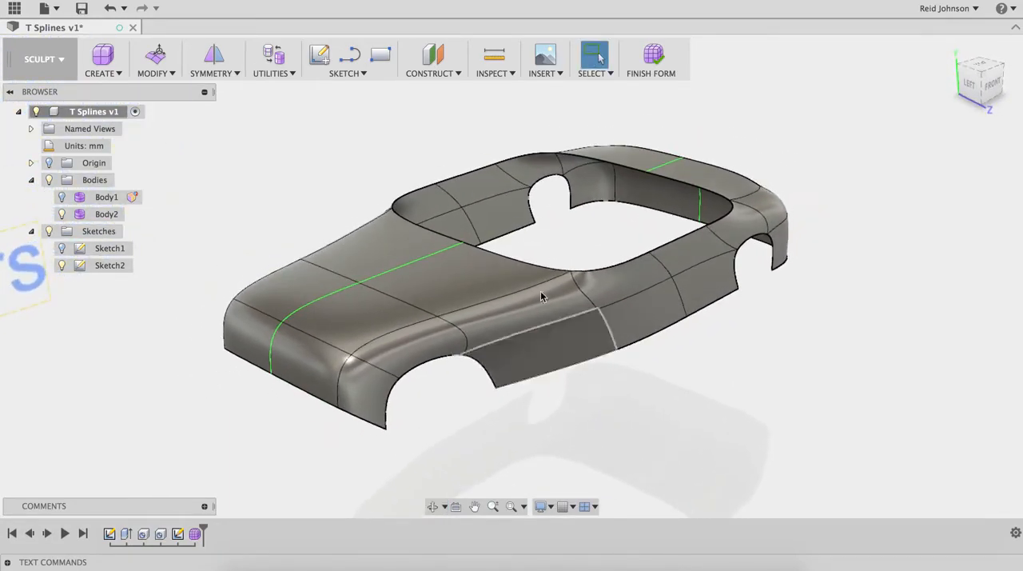
{"action": "left_click", "coordinate": [160, 76]}
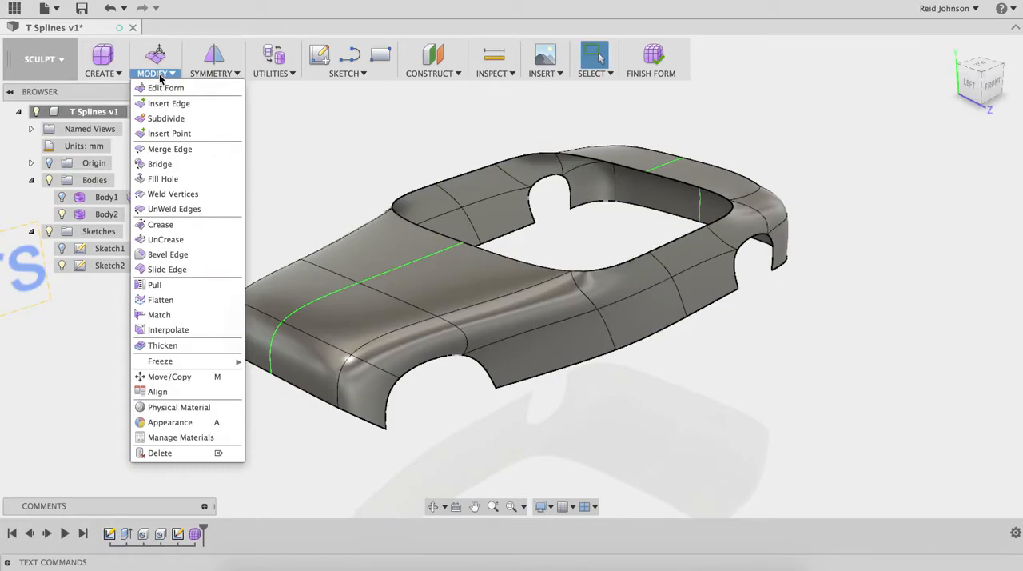
{"action": "left_click", "coordinate": [188, 345]}
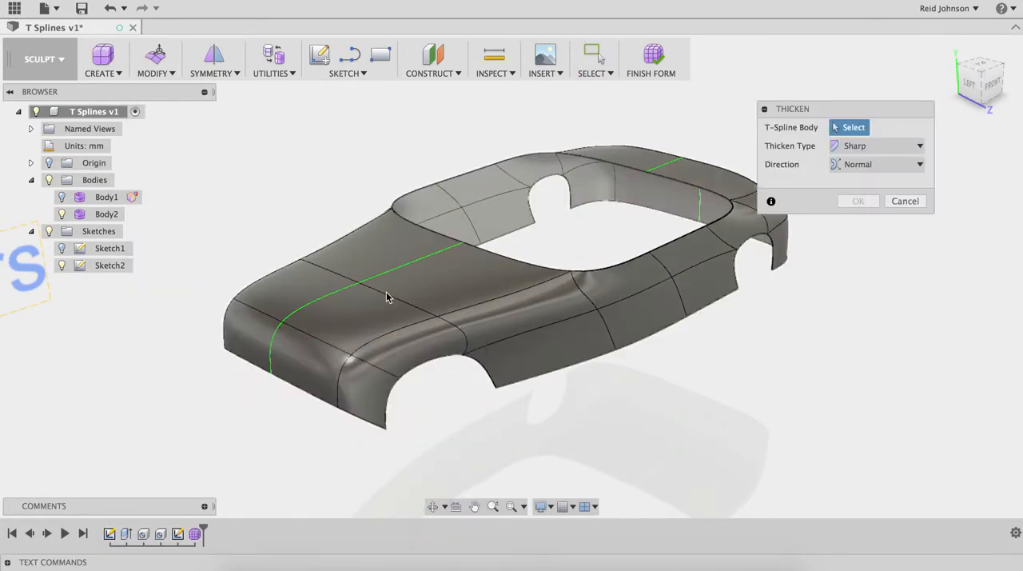
{"action": "left_click", "coordinate": [386, 297]}
{"action": "left_click_drag", "start_coordinate": [383, 307], "coordinate": [384, 308]}
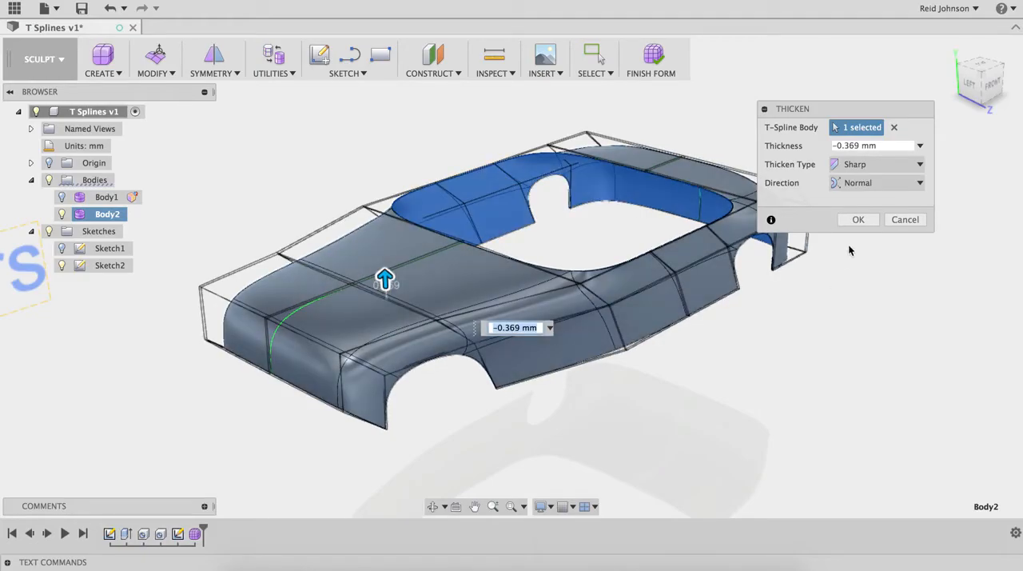
{"action": "key", "text": "Return"}
Step: Examine the thickened shell's edges around the wheel arches and cabin opening, and its overall shape
{"action": "scroll", "coordinate": [788, 299], "scroll_direction": "down", "scroll_amount": 3}
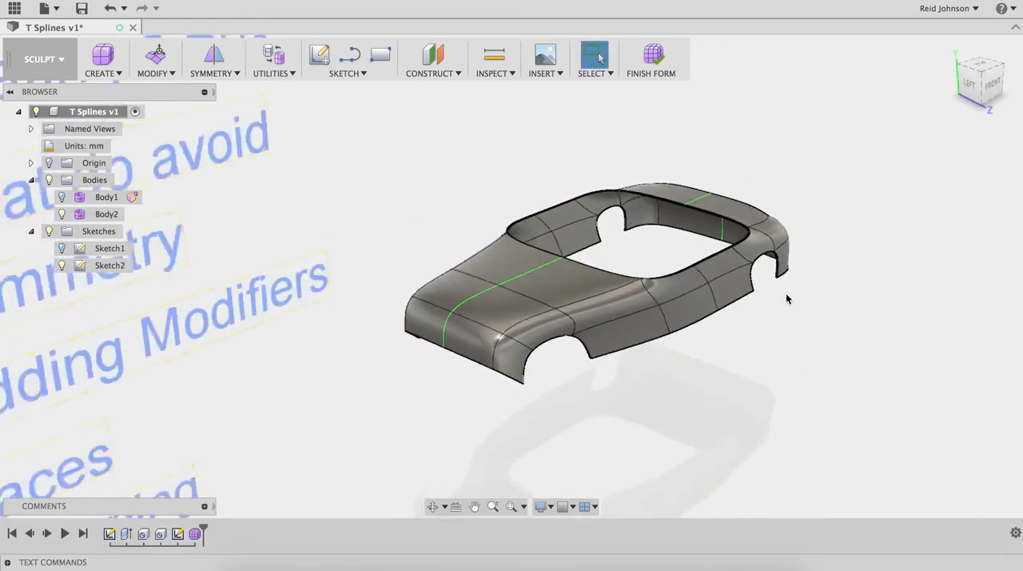
{"action": "scroll", "coordinate": [791, 257], "scroll_direction": "up", "scroll_amount": 15}
{"action": "scroll", "coordinate": [683, 315], "scroll_direction": "down", "scroll_amount": 6}
{"action": "left_click", "coordinate": [617, 405]}
{"action": "scroll", "coordinate": [637, 395], "scroll_direction": "up", "scroll_amount": 10}
{"action": "scroll", "coordinate": [637, 395], "scroll_direction": "down", "scroll_amount": 10}
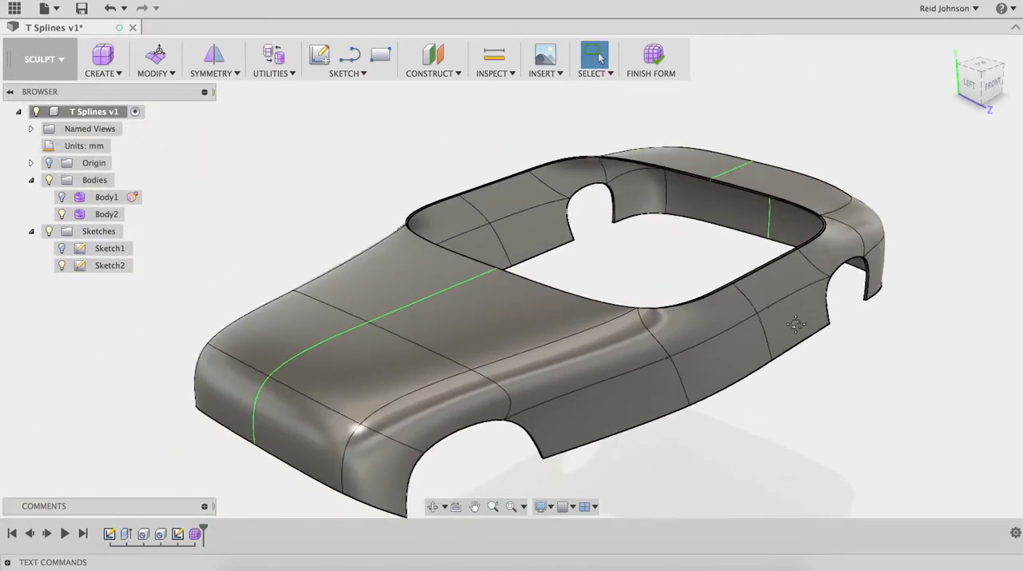
{"action": "mouse_move", "coordinate": [747, 338]}
{"action": "middle_mouse_down"}
{"action": "mouse_move", "coordinate": [808, 312]}
{"action": "mouse_move", "coordinate": [779, 333]}
{"action": "mouse_move", "coordinate": [753, 325]}
{"action": "middle_mouse_up"}
{"action": "middle_click_drag", "start_coordinate": [535, 295], "coordinate": [736, 248]}
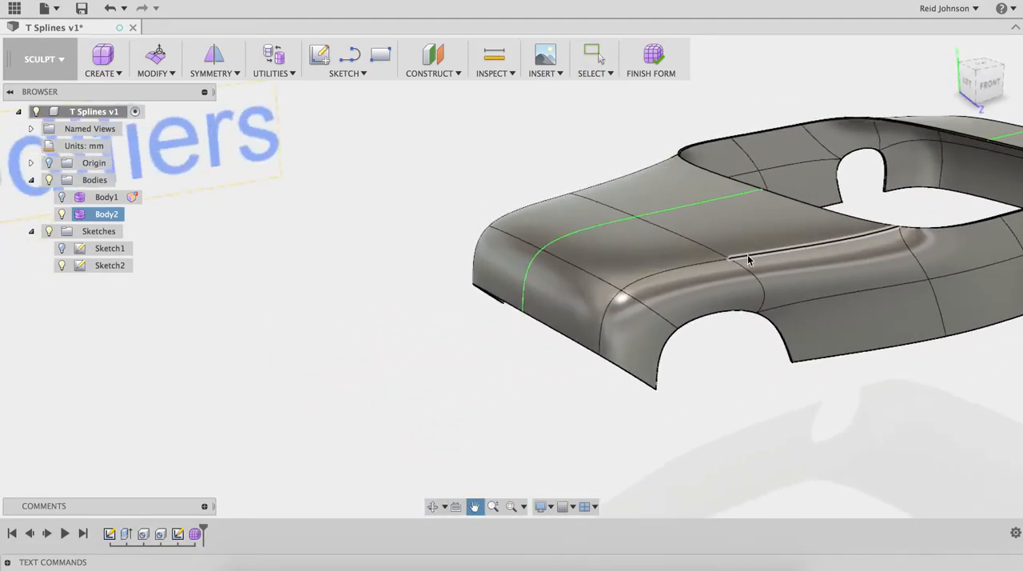
{"action": "scroll", "coordinate": [321, 270], "scroll_direction": "down", "scroll_amount": 8}
{"action": "middle_click_drag", "start_coordinate": [311, 290], "coordinate": [387, 281]}
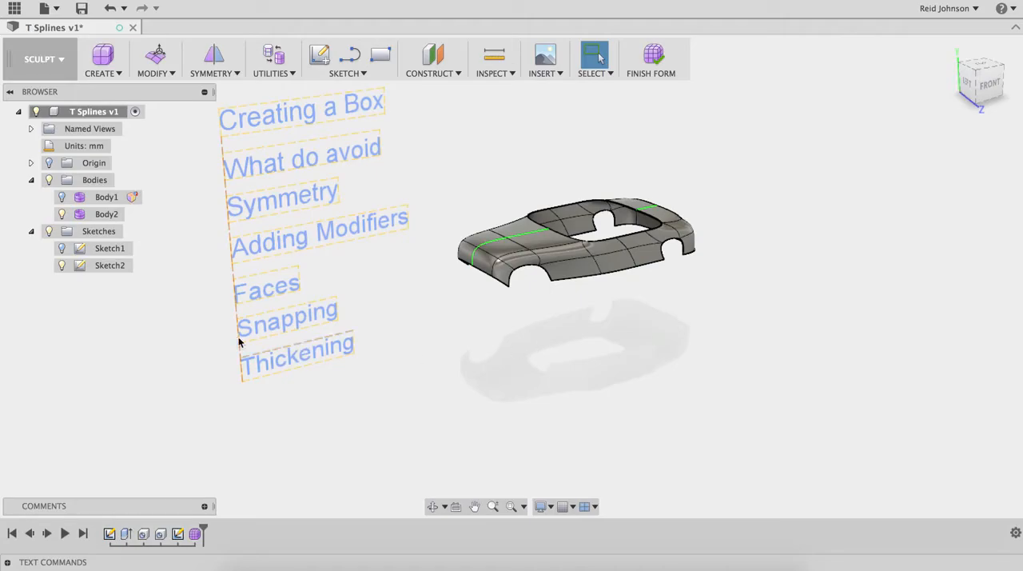
Step: Finish the form, hide the car shell and the sculpted box body, and show the bracket body
{"action": "left_click", "coordinate": [657, 57]}
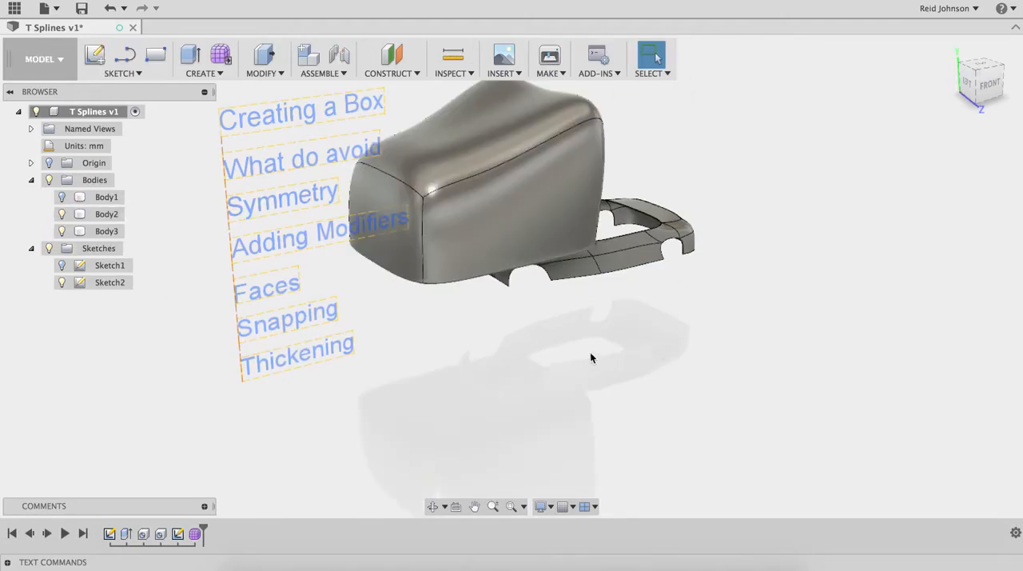
{"action": "left_click", "coordinate": [58, 232]}
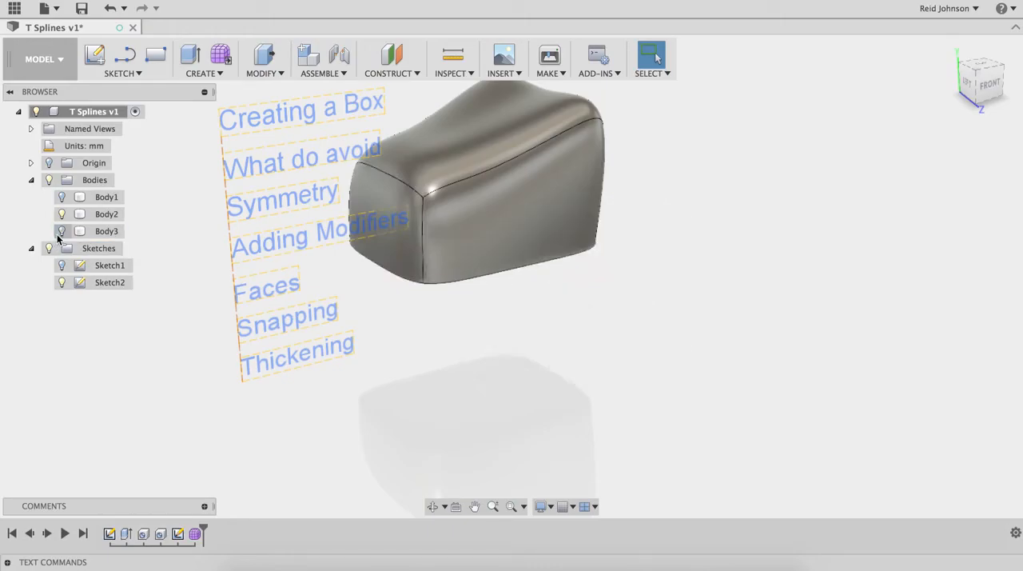
{"action": "left_click", "coordinate": [61, 215]}
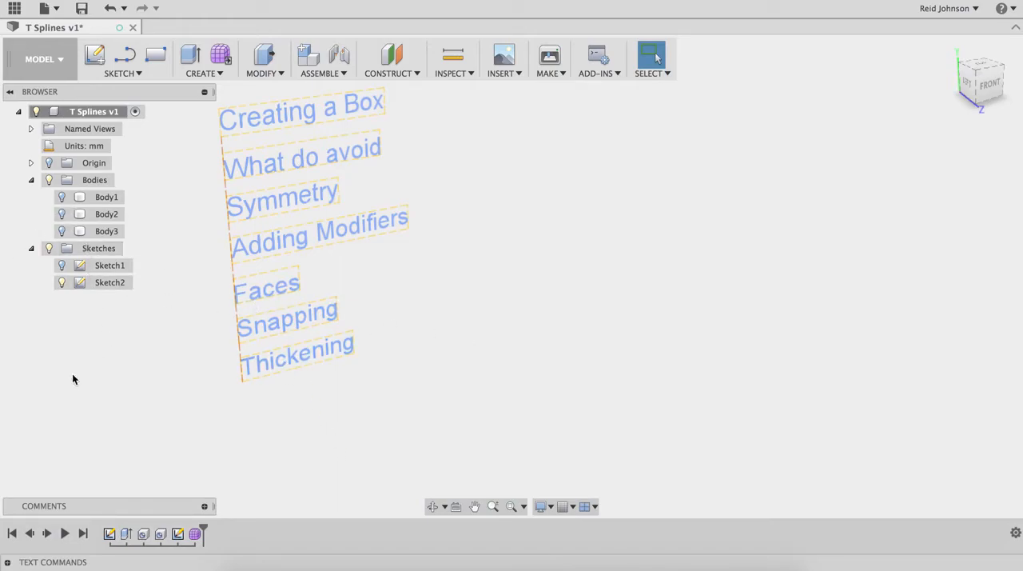
{"action": "left_click", "coordinate": [62, 196]}
{"action": "middle_click_drag", "start_coordinate": [544, 317], "coordinate": [728, 314]}
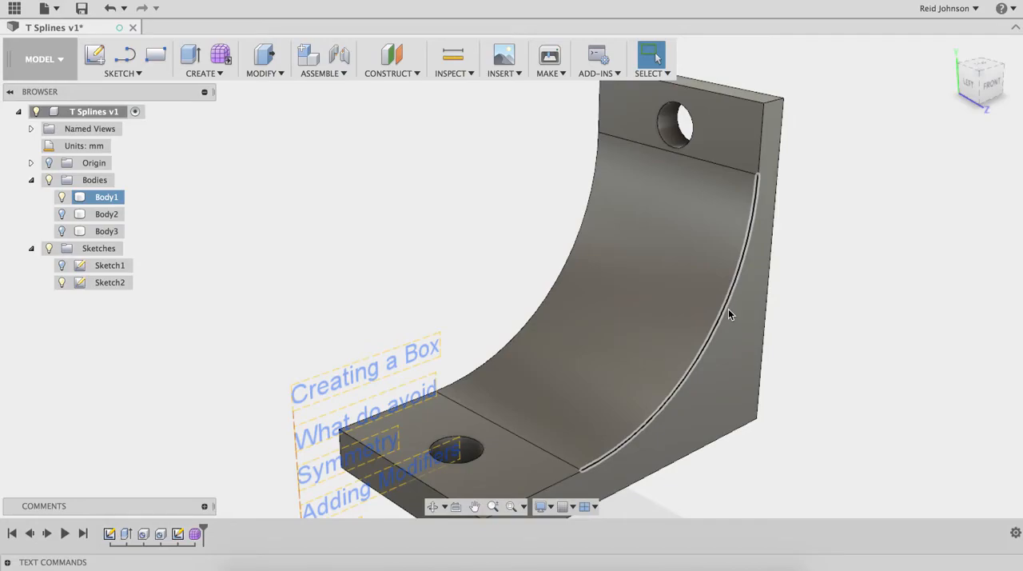
{"action": "left_click", "coordinate": [263, 221]}
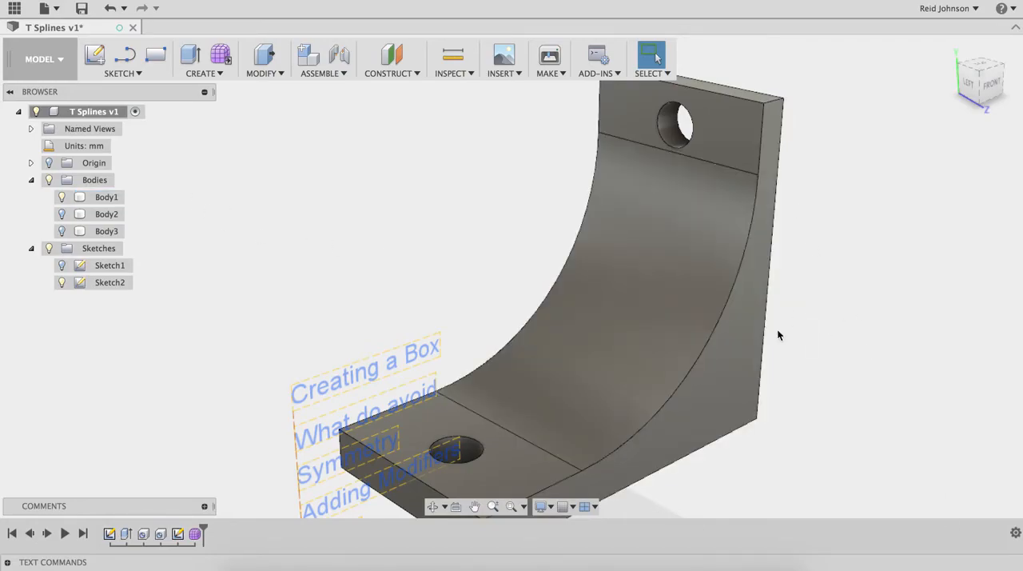
Step: Create a new form and set up the Face tool on the vertical origin plane with Object Snap enabled
{"action": "left_click", "coordinate": [216, 58]}
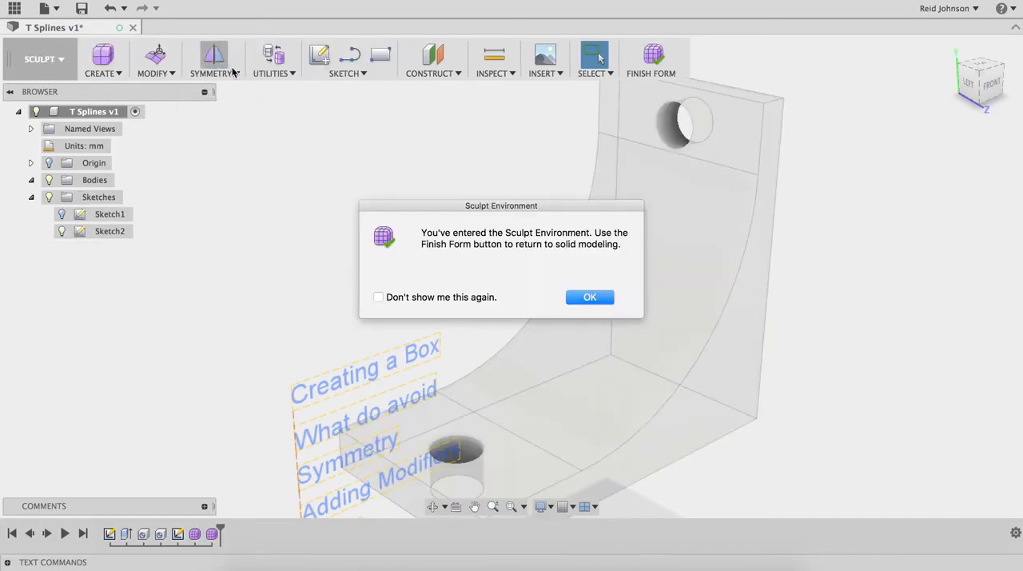
{"action": "left_click", "coordinate": [584, 298]}
{"action": "middle_click_drag", "start_coordinate": [606, 331], "coordinate": [642, 299]}
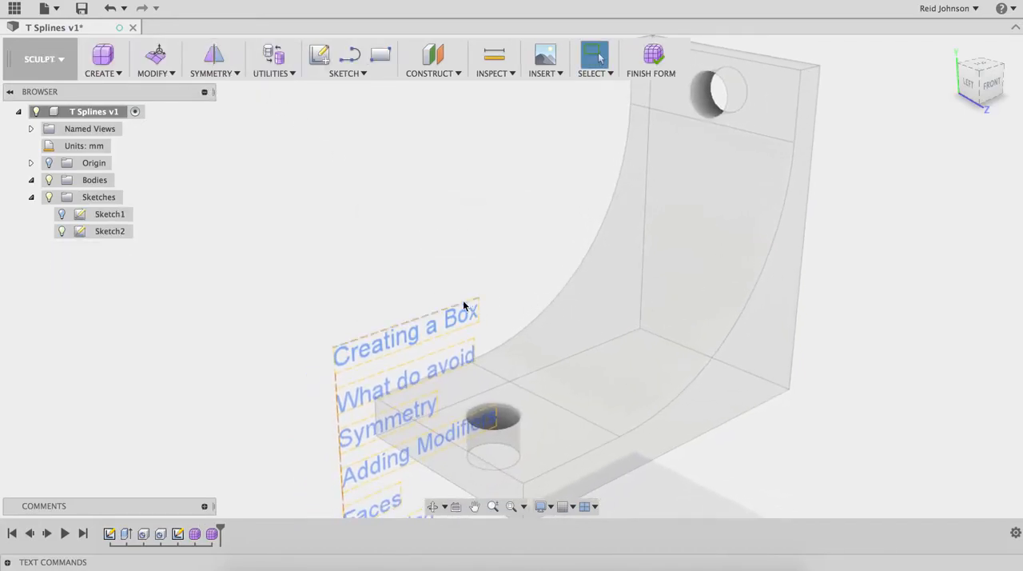
{"action": "left_click", "coordinate": [112, 74]}
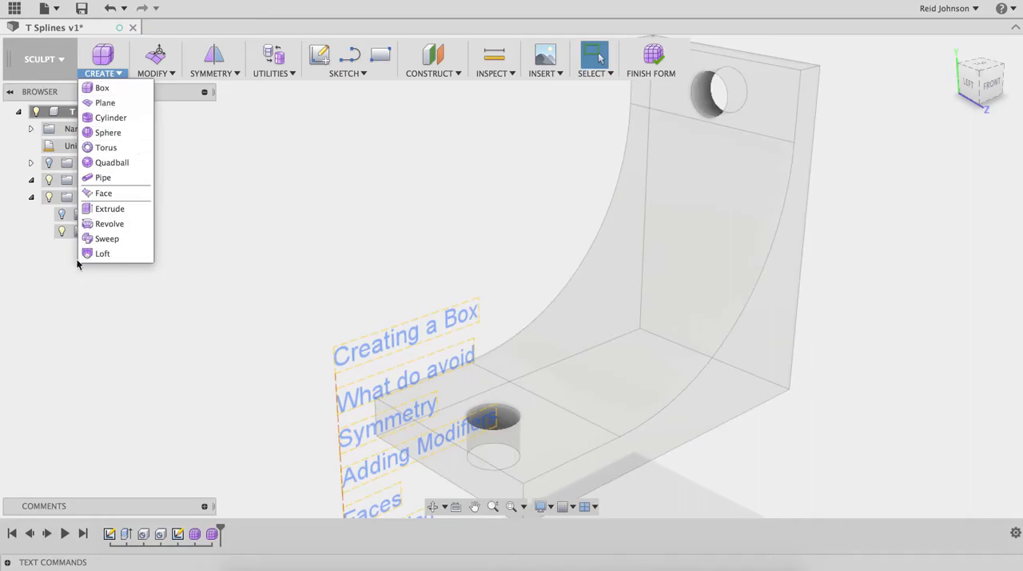
{"action": "left_click", "coordinate": [101, 192]}
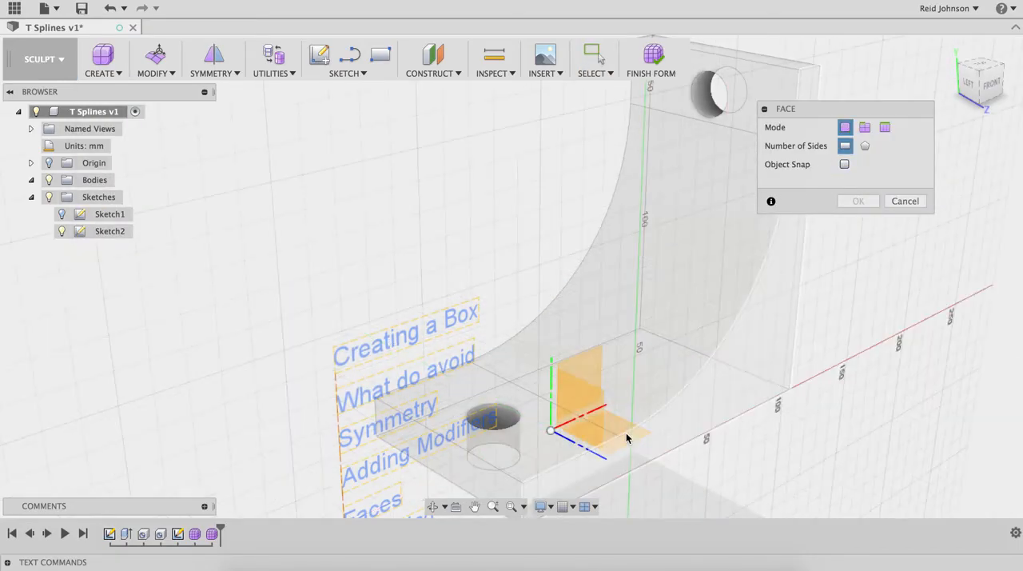
{"action": "left_click", "coordinate": [595, 382]}
{"action": "left_click", "coordinate": [845, 164]}
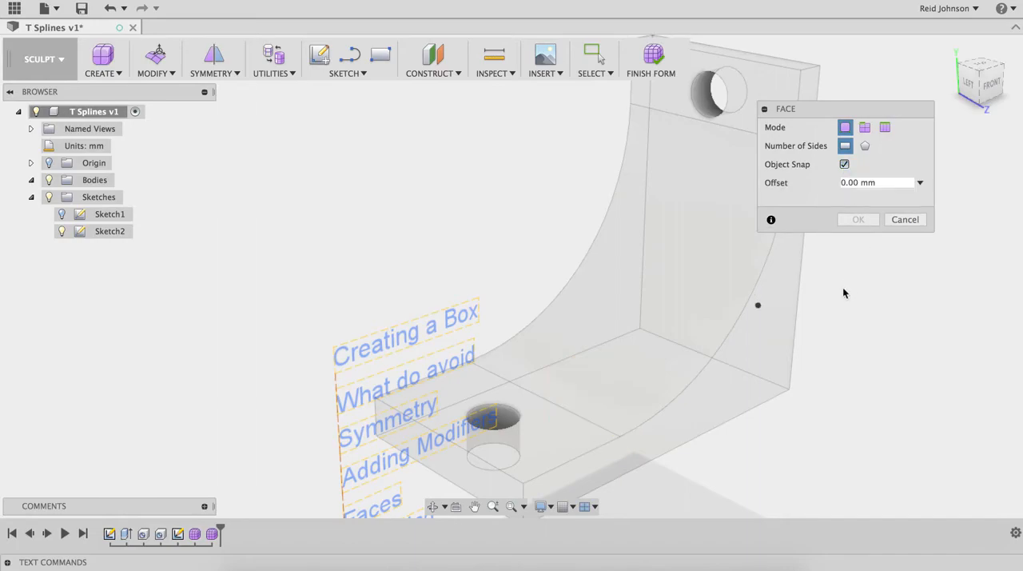
Step: Draw a small four-sided face snapped onto the bracket's curved surface with 0 mm offset
{"action": "mouse_move", "coordinate": [667, 328]}
{"action": "middle_mouse_down", "text": "shift"}
{"action": "mouse_move", "coordinate": [677, 342]}
{"action": "mouse_move", "coordinate": [690, 335]}
{"action": "mouse_move", "coordinate": [612, 292]}
{"action": "middle_mouse_up", "text": "shift"}
{"action": "middle_click_drag", "start_coordinate": [735, 342], "coordinate": [562, 317], "text": "shift"}
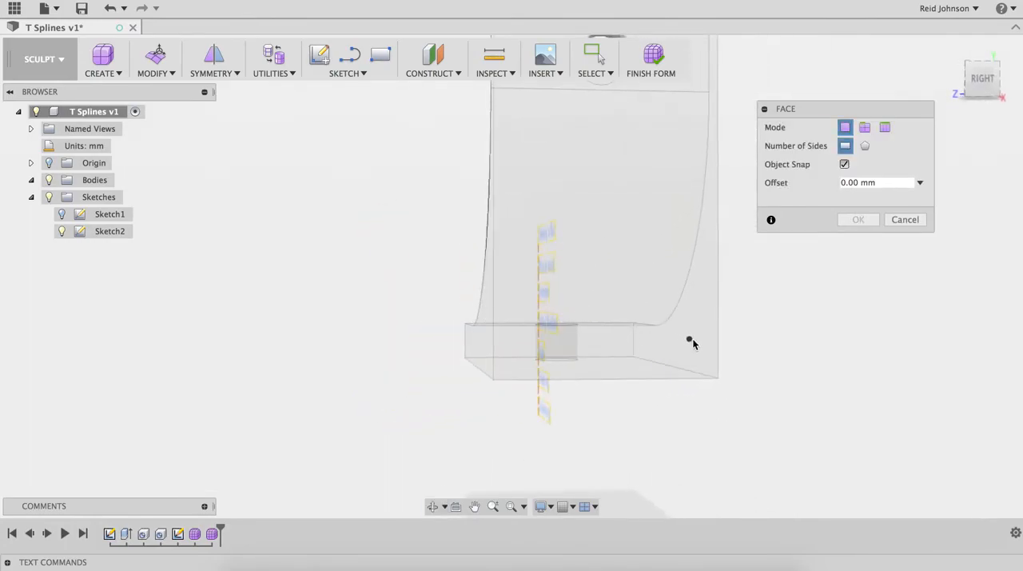
{"action": "mouse_move", "coordinate": [647, 344]}
{"action": "middle_mouse_down", "text": "shift"}
{"action": "mouse_move", "coordinate": [646, 329]}
{"action": "mouse_move", "coordinate": [766, 346]}
{"action": "mouse_move", "coordinate": [708, 360]}
{"action": "mouse_move", "coordinate": [727, 366]}
{"action": "mouse_move", "coordinate": [666, 303]}
{"action": "middle_mouse_up", "text": "shift"}
{"action": "scroll", "coordinate": [666, 303], "scroll_direction": "up", "scroll_amount": 5}
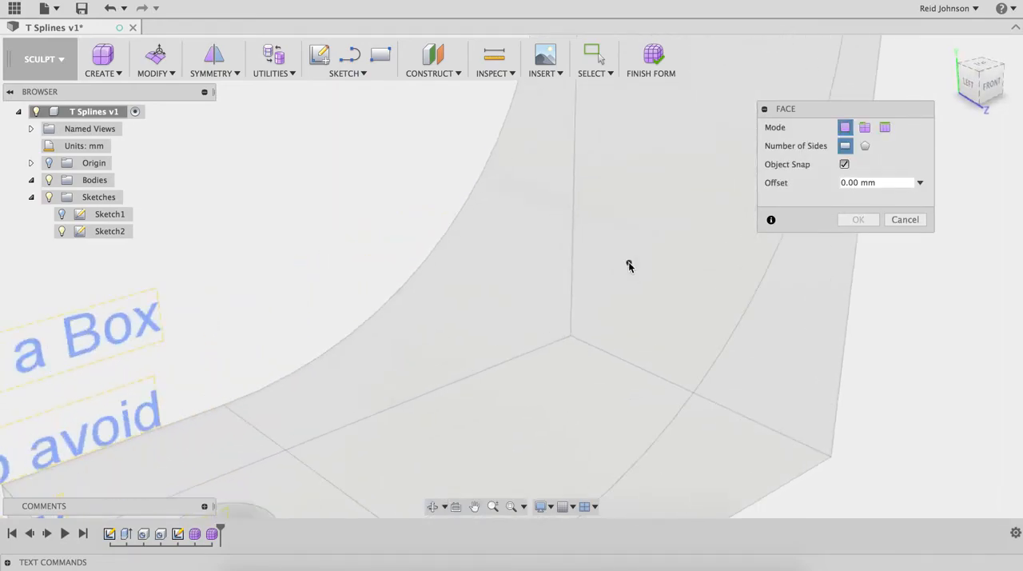
{"action": "left_click", "coordinate": [583, 319]}
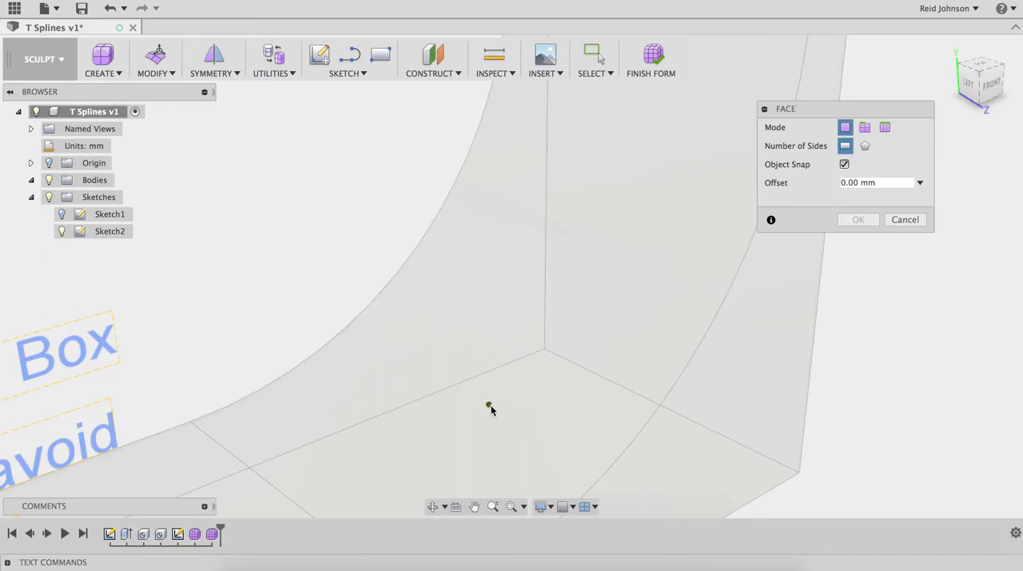
{"action": "left_click", "coordinate": [523, 422]}
{"action": "left_click", "coordinate": [542, 391]}
{"action": "left_click", "coordinate": [526, 377]}
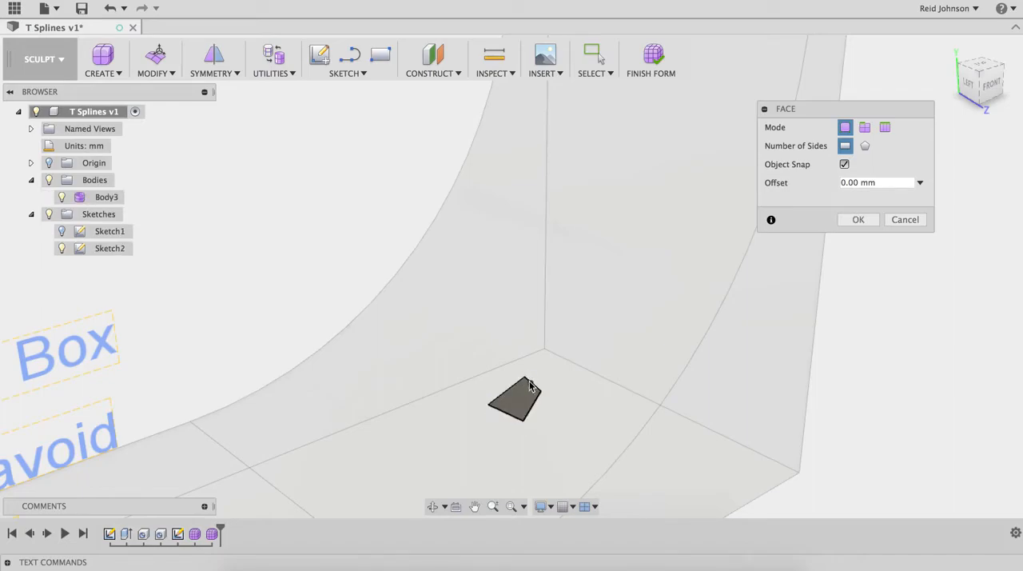
Step: Add three more connected four-sided faces up the curved surface, each sharing an edge with the previous one
{"action": "left_click", "coordinate": [559, 330]}
{"action": "left_click", "coordinate": [585, 339]}
{"action": "left_click", "coordinate": [542, 390]}
{"action": "left_click", "coordinate": [558, 332]}
{"action": "left_click", "coordinate": [605, 275]}
{"action": "left_click", "coordinate": [586, 339]}
{"action": "middle_click_drag", "start_coordinate": [586, 225], "coordinate": [578, 322]}
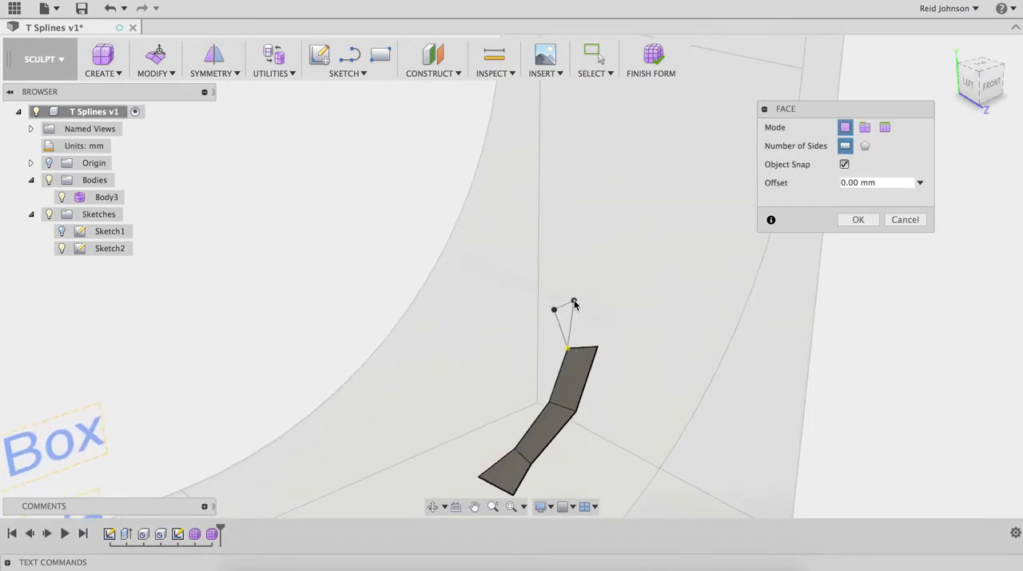
{"action": "left_click", "coordinate": [598, 346]}
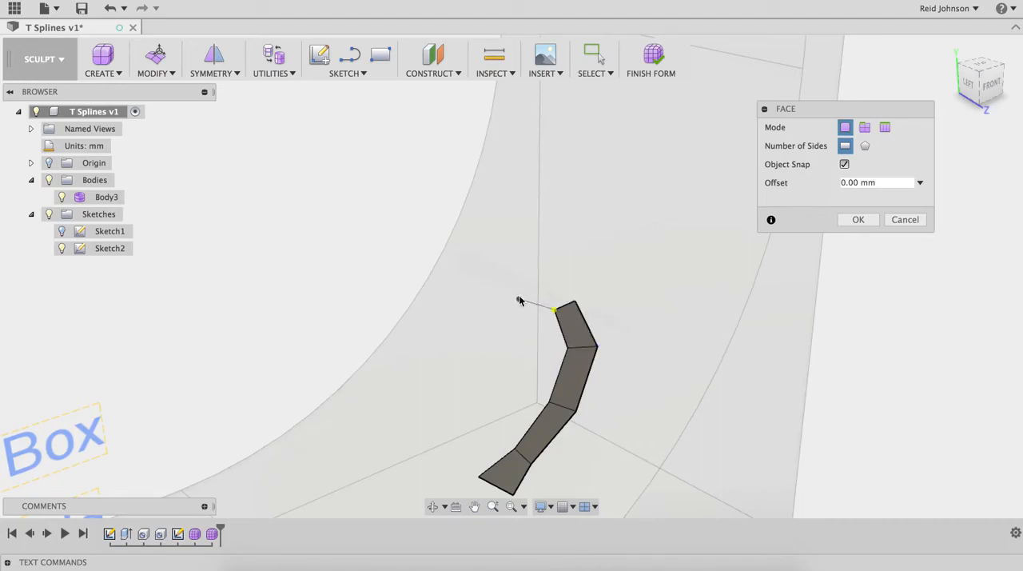
Step: Extend the strip with three more connected four-sided faces curling over and back down into a hook, and complete the Face command
{"action": "left_click", "coordinate": [576, 301]}
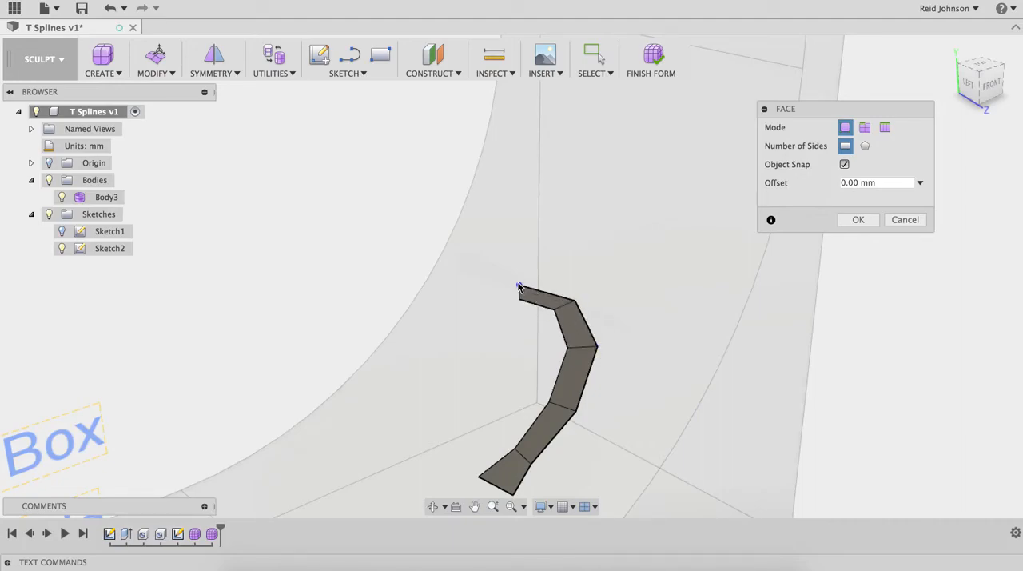
{"action": "left_click", "coordinate": [482, 306]}
{"action": "left_click", "coordinate": [515, 300]}
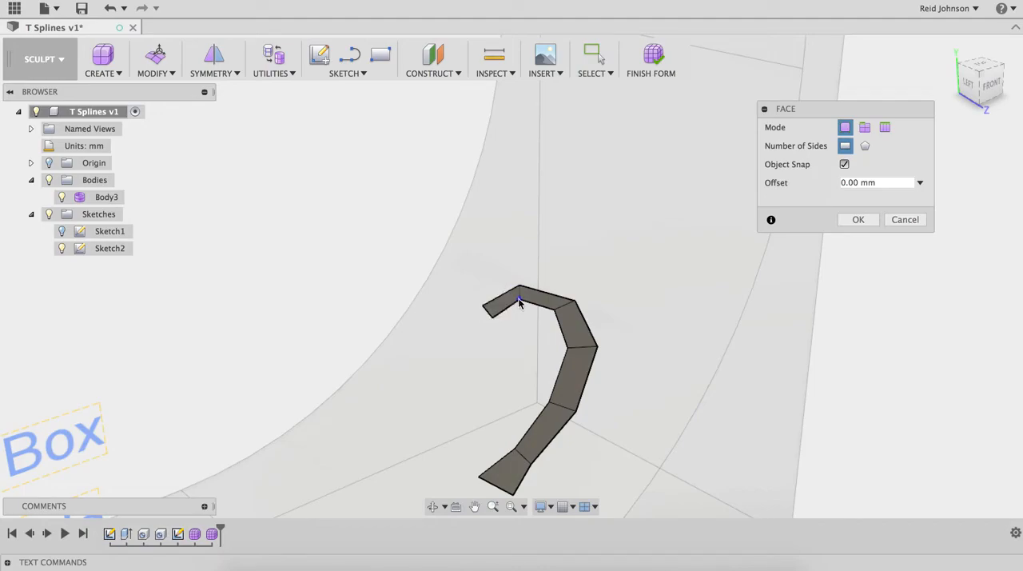
{"action": "middle_click_drag", "start_coordinate": [528, 348], "coordinate": [522, 276]}
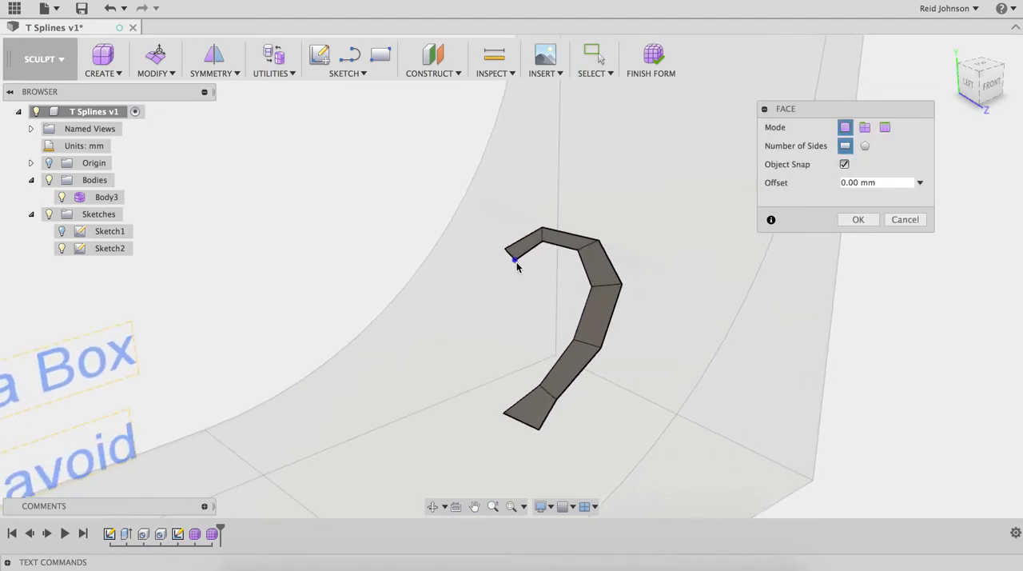
{"action": "left_click", "coordinate": [505, 249]}
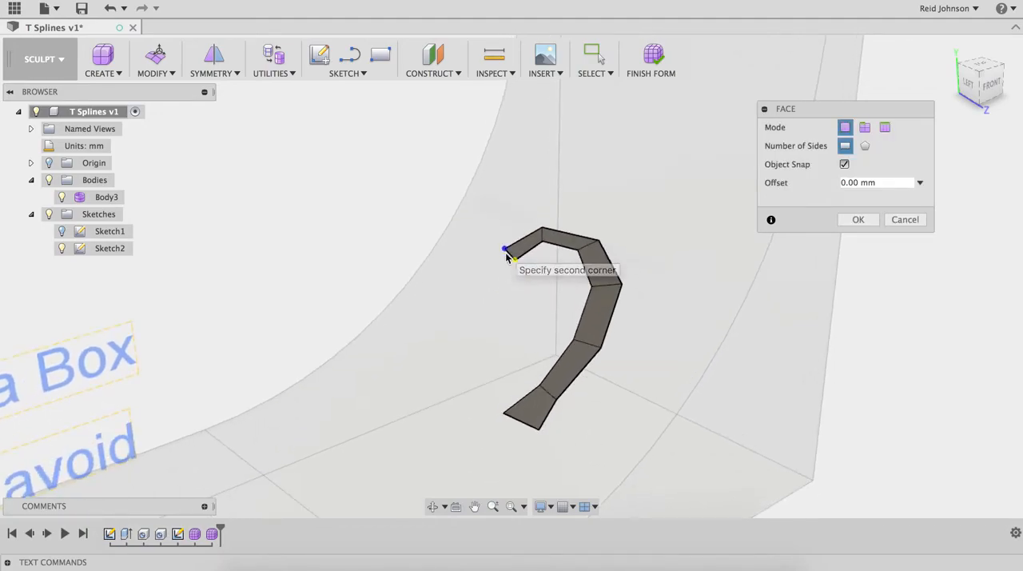
{"action": "left_click", "coordinate": [519, 295]}
{"action": "left_click", "coordinate": [858, 219]}
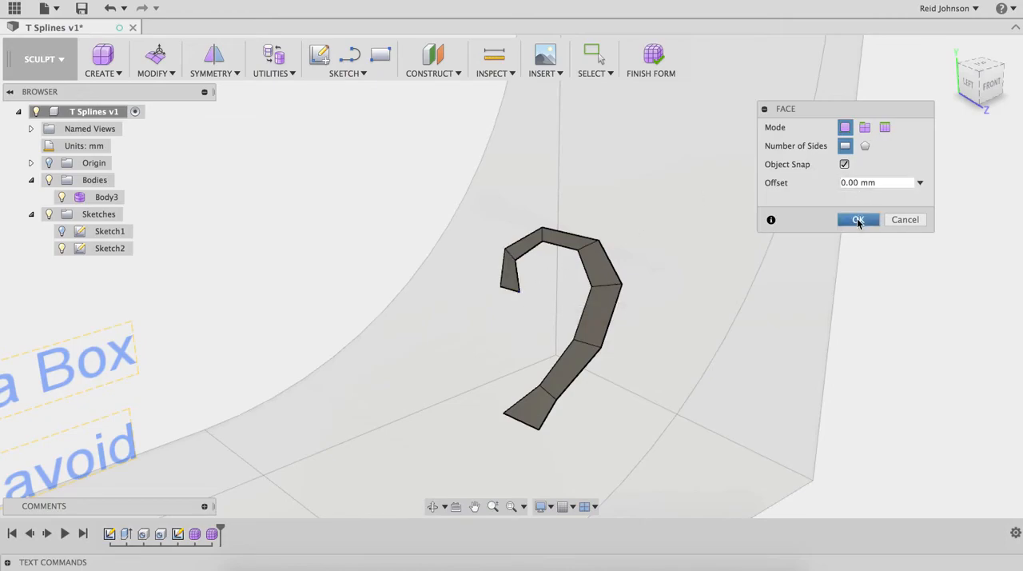
Step: Thicken the hook-shaped T-spline strip by about 0.92 mm with the Sharp type and Normal direction
{"action": "mouse_move", "coordinate": [674, 300]}
{"action": "middle_mouse_down", "text": "shift"}
{"action": "mouse_move", "coordinate": [626, 274]}
{"action": "mouse_move", "coordinate": [651, 240]}
{"action": "mouse_move", "coordinate": [656, 296]}
{"action": "middle_mouse_up", "text": "shift"}
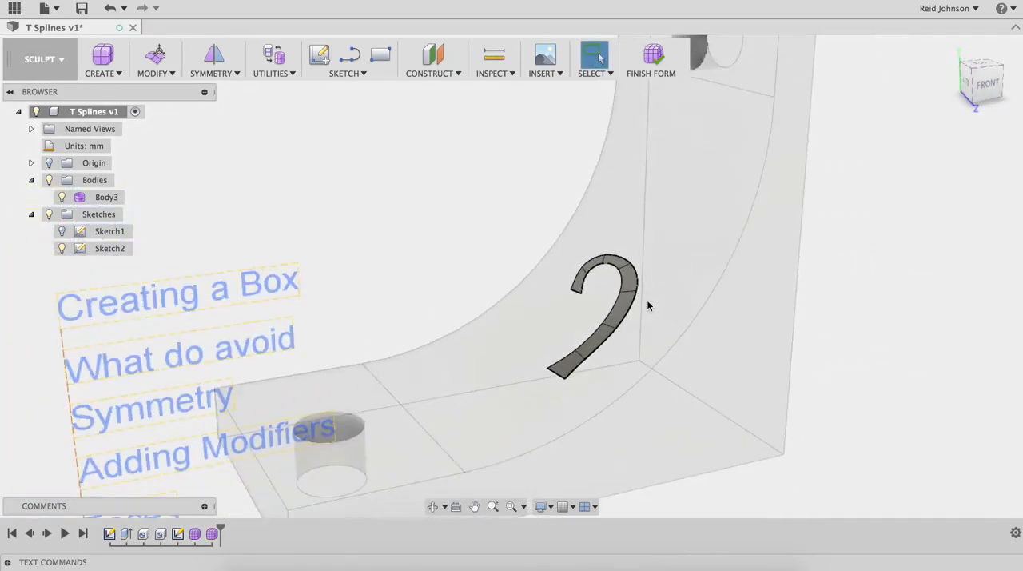
{"action": "scroll", "coordinate": [632, 312], "scroll_direction": "up", "scroll_amount": 5}
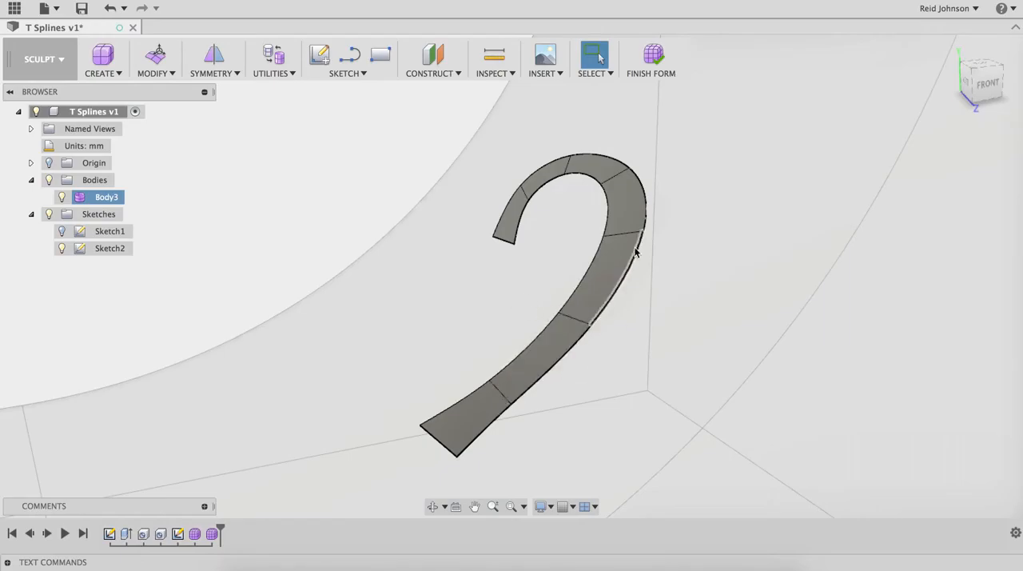
{"action": "scroll", "coordinate": [598, 282], "scroll_direction": "up", "scroll_amount": 3}
{"action": "scroll", "coordinate": [597, 283], "scroll_direction": "down", "scroll_amount": 3}
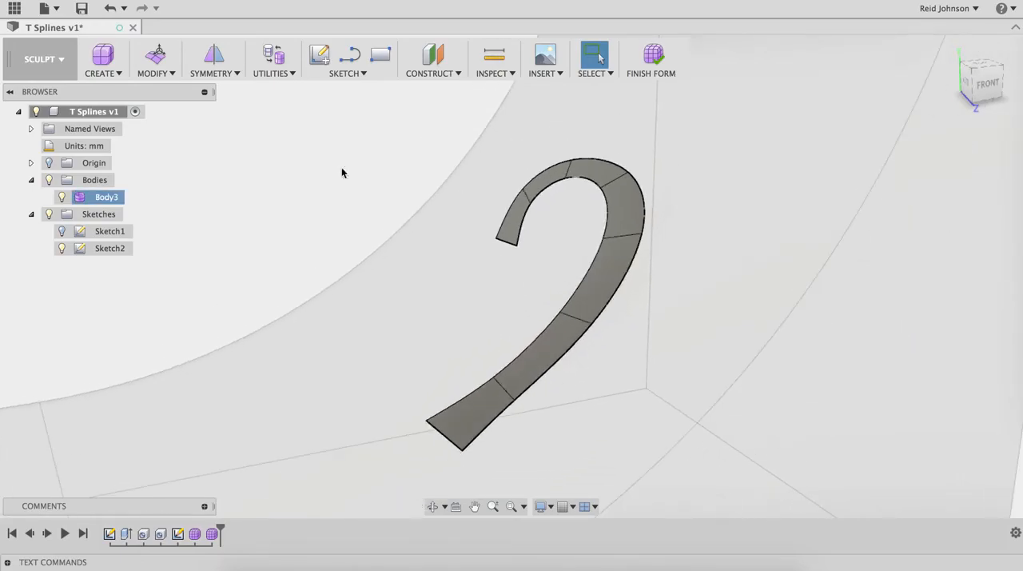
{"action": "left_click", "coordinate": [167, 75]}
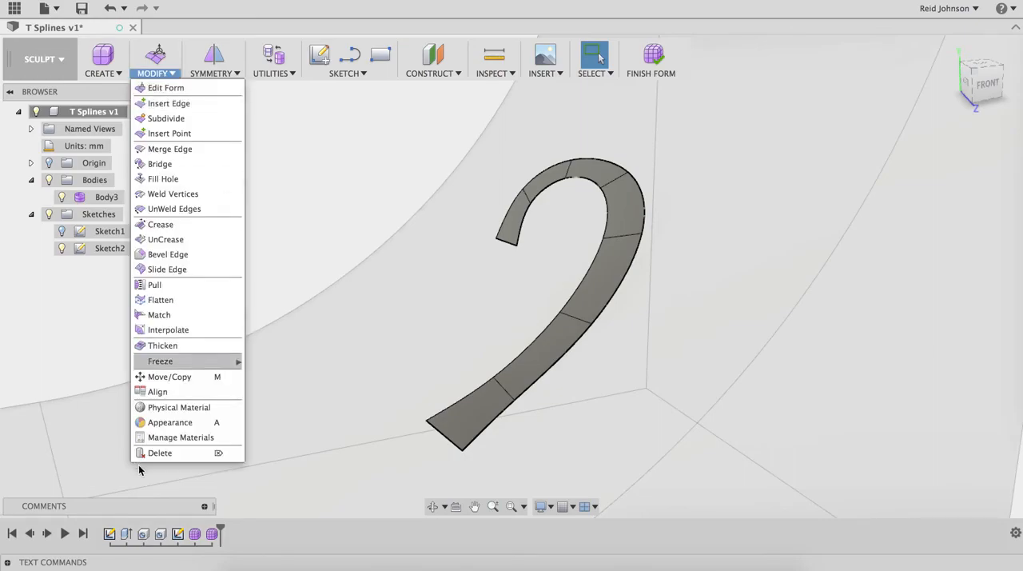
{"action": "left_click", "coordinate": [160, 346]}
{"action": "left_click", "coordinate": [620, 277]}
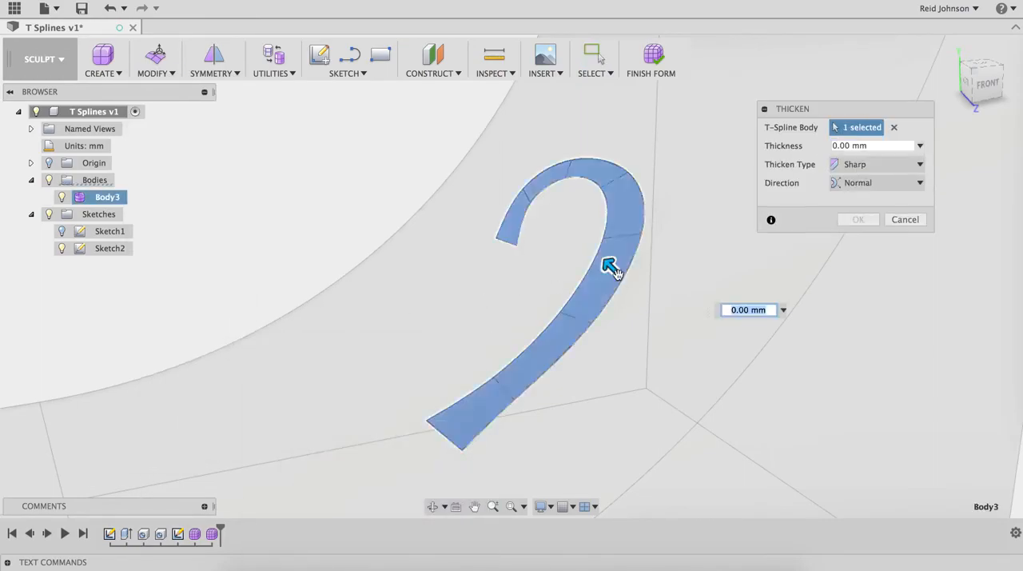
{"action": "left_click_drag", "start_coordinate": [605, 263], "coordinate": [602, 257]}
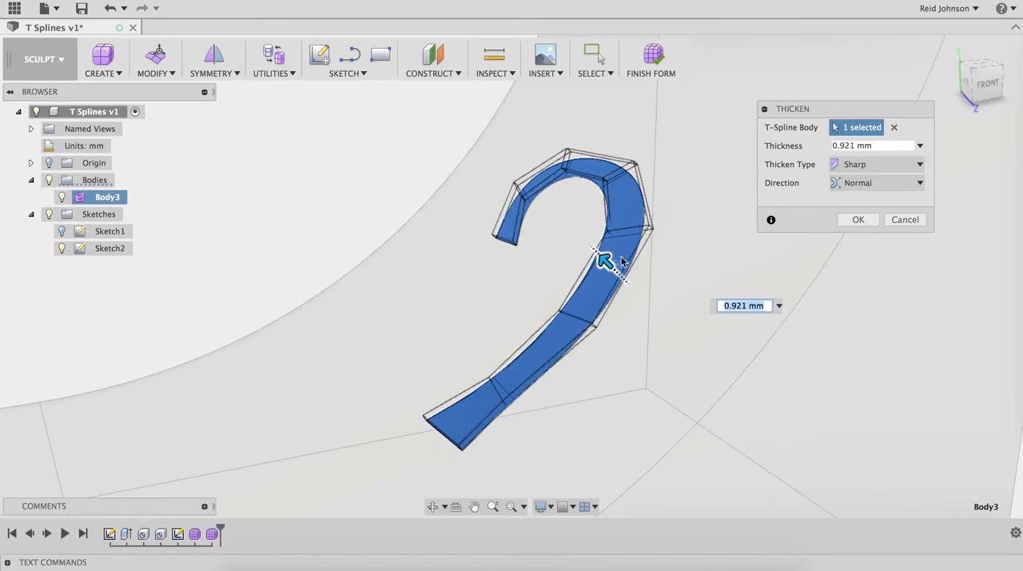
{"action": "left_click", "coordinate": [849, 171]}
{"action": "left_click", "coordinate": [811, 159]}
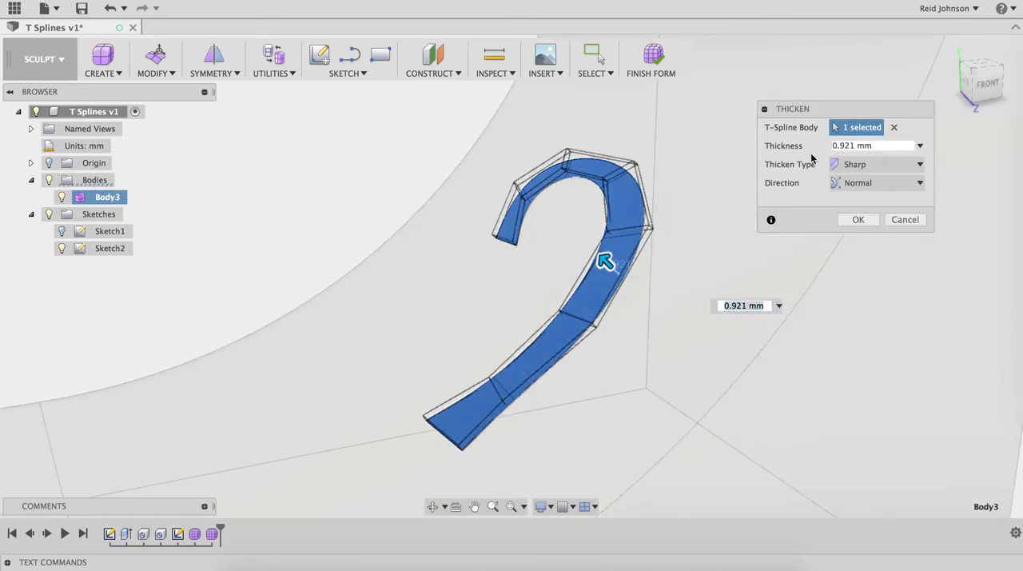
{"action": "left_click", "coordinate": [852, 221]}
Step: Finish the form and examine how the thickened hook strip sits on the bracket's curved surface
{"action": "left_click", "coordinate": [653, 56]}
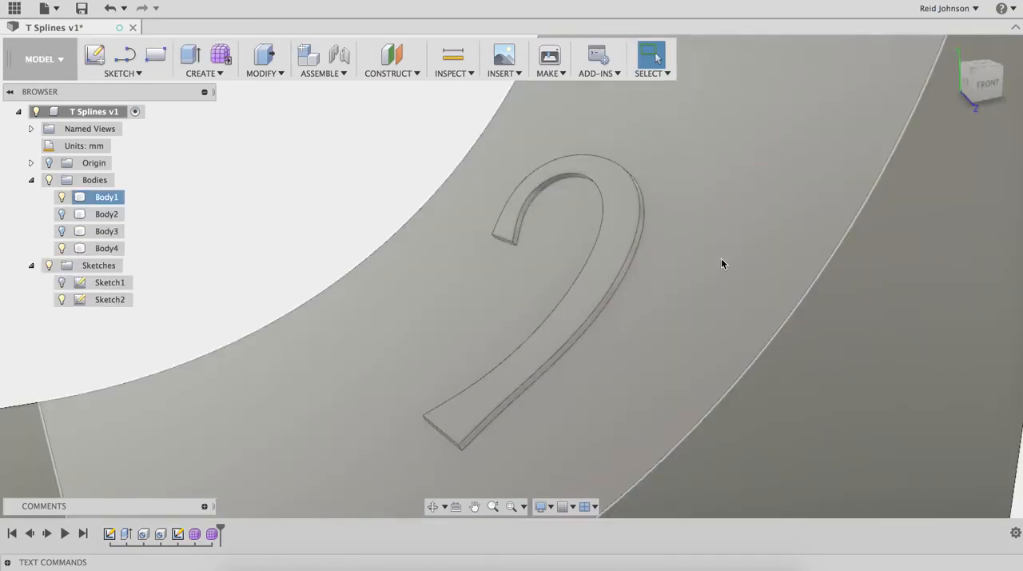
{"action": "scroll", "coordinate": [721, 258], "scroll_direction": "down", "scroll_amount": 5}
{"action": "middle_click_drag", "start_coordinate": [842, 281], "coordinate": [705, 367], "text": "shift"}
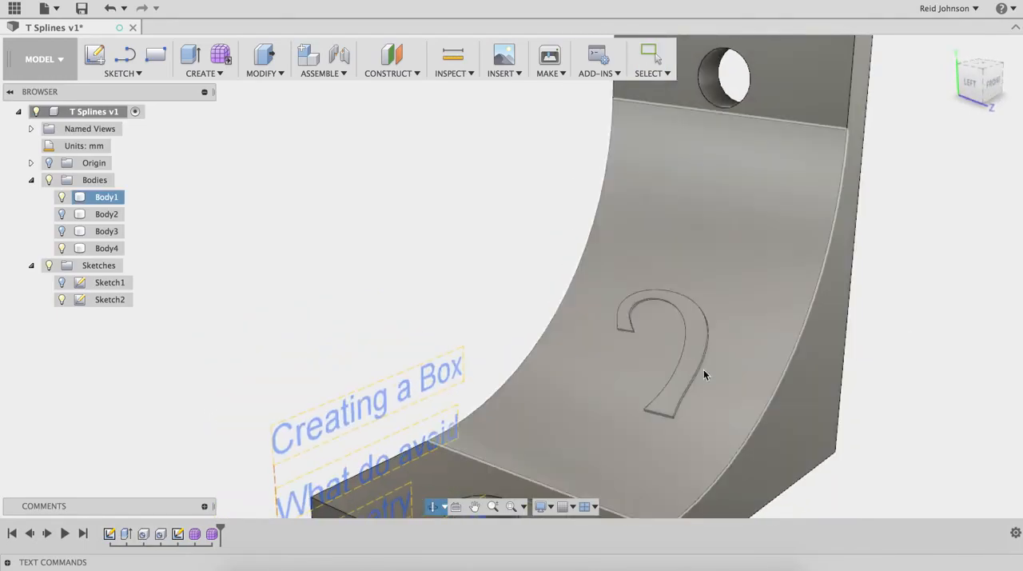
{"action": "scroll", "coordinate": [705, 367], "scroll_direction": "down", "scroll_amount": 4}
{"action": "scroll", "coordinate": [705, 367], "scroll_direction": "up", "scroll_amount": 6}
{"action": "middle_click_drag", "start_coordinate": [821, 333], "coordinate": [780, 304], "text": "shift"}
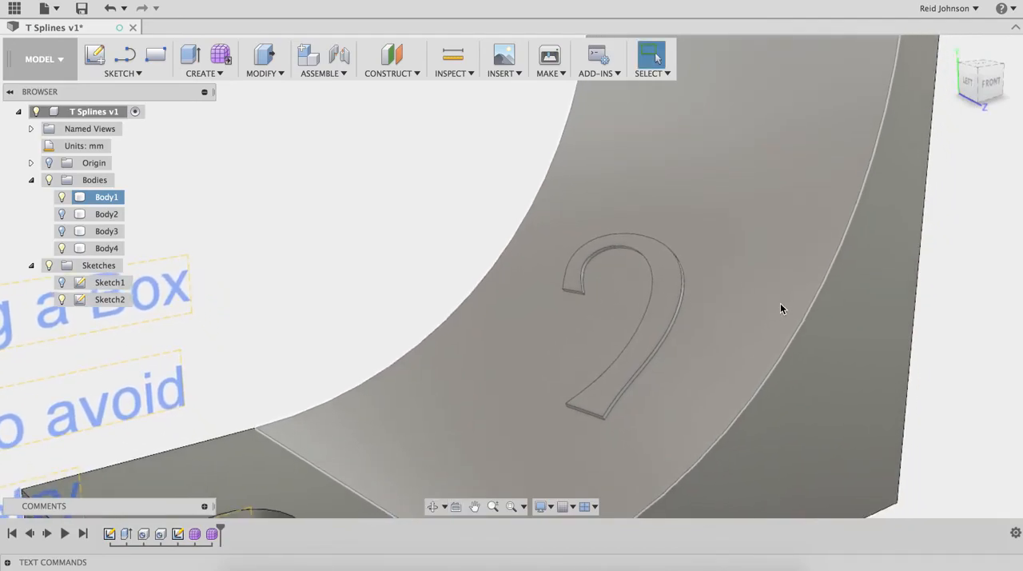